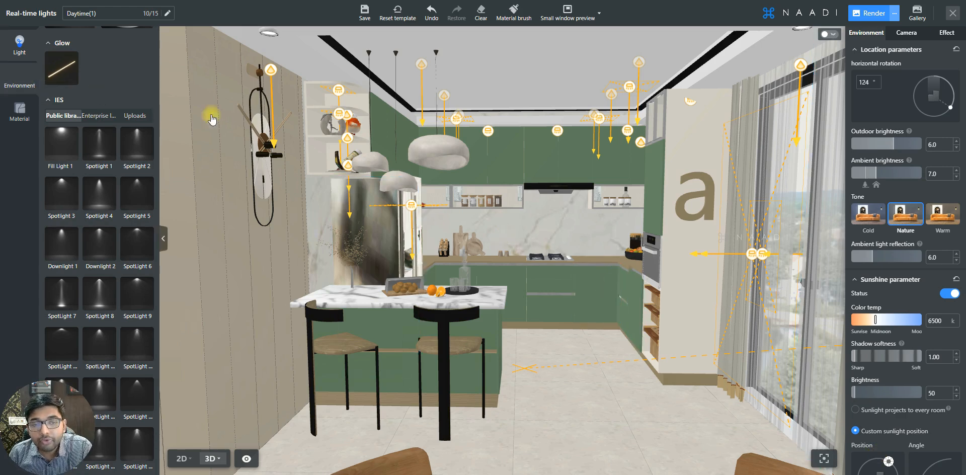
Set the outdoor environment to the City 1 backdrop from the public library and check it through the kitchen window.
{"action": "left_click", "coordinate": [588, 375]}
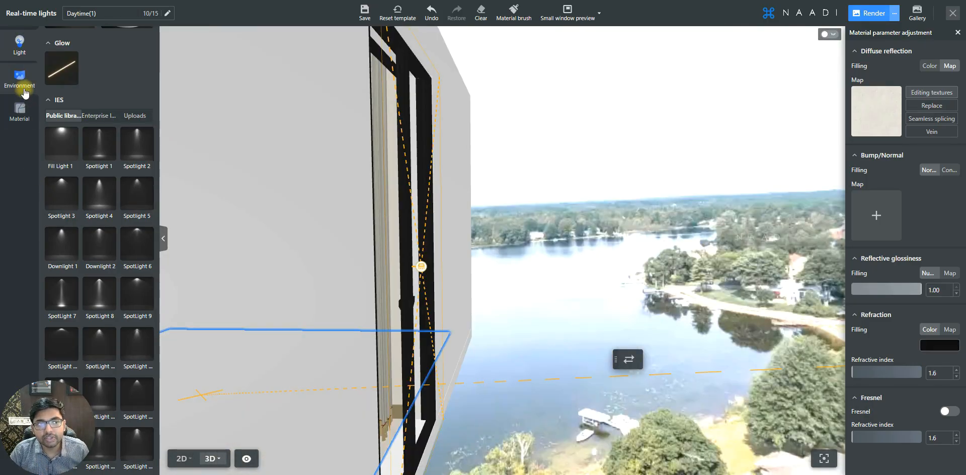
{"action": "left_click", "coordinate": [23, 83]}
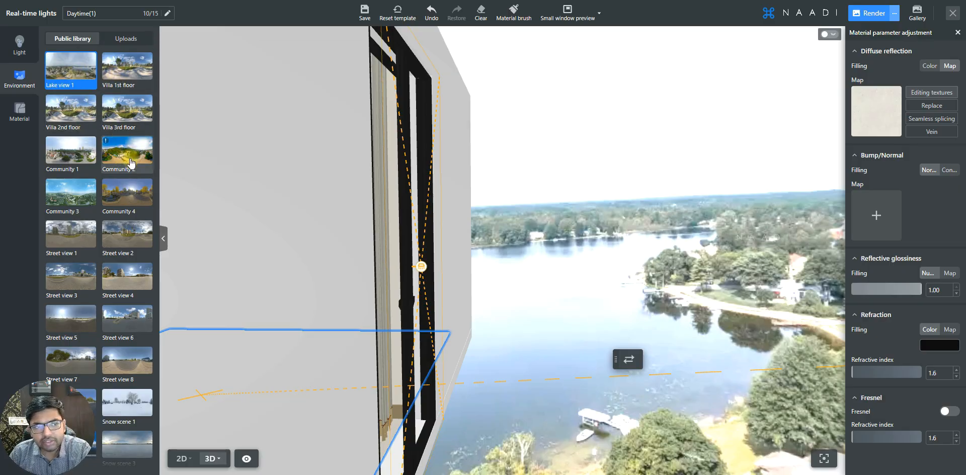
{"action": "scroll", "coordinate": [126, 166], "scroll_direction": "down", "scroll_amount": 2}
{"action": "scroll", "coordinate": [123, 179], "scroll_direction": "down", "scroll_amount": 5}
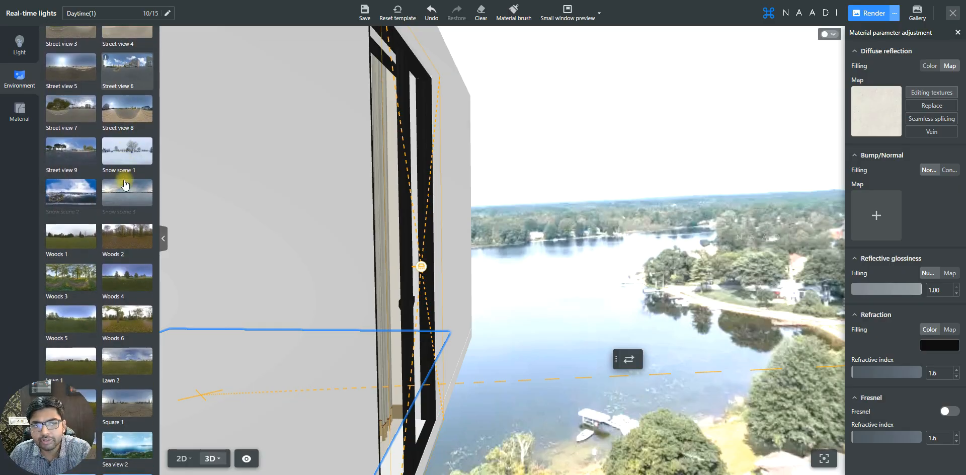
{"action": "scroll", "coordinate": [101, 262], "scroll_direction": "down", "scroll_amount": 2}
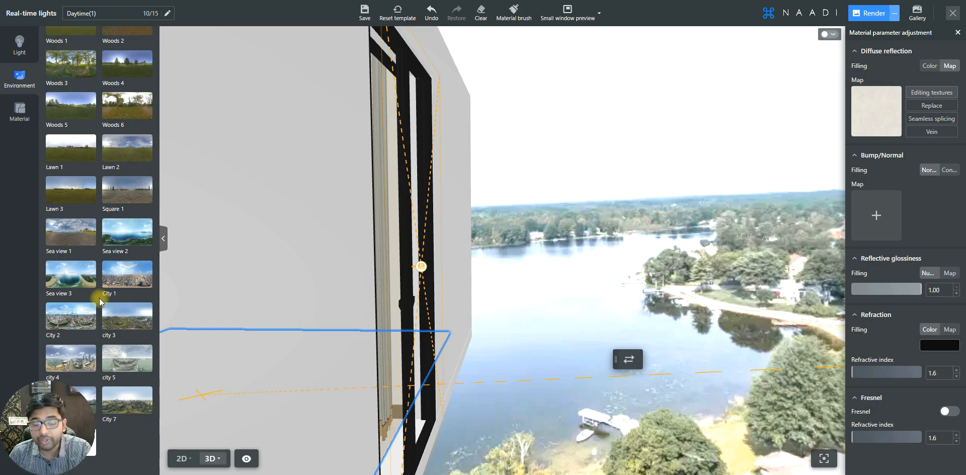
{"action": "left_click", "coordinate": [120, 280]}
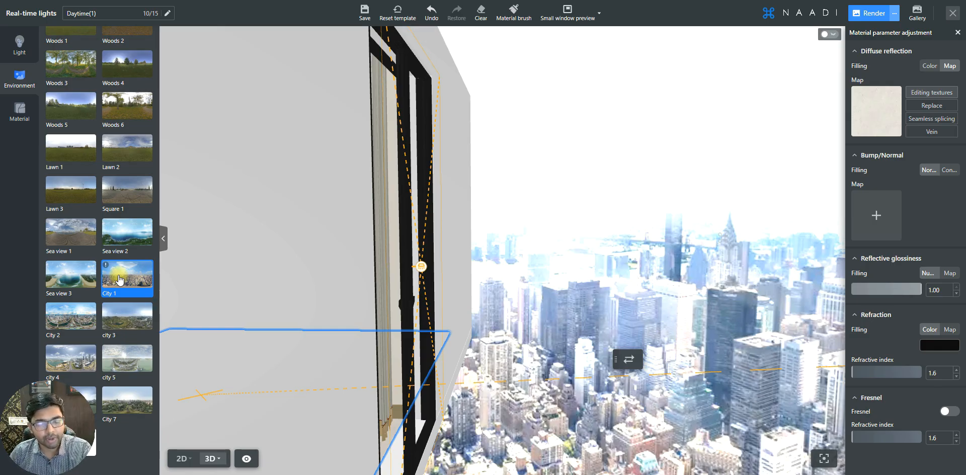
{"action": "key", "text": "a"}
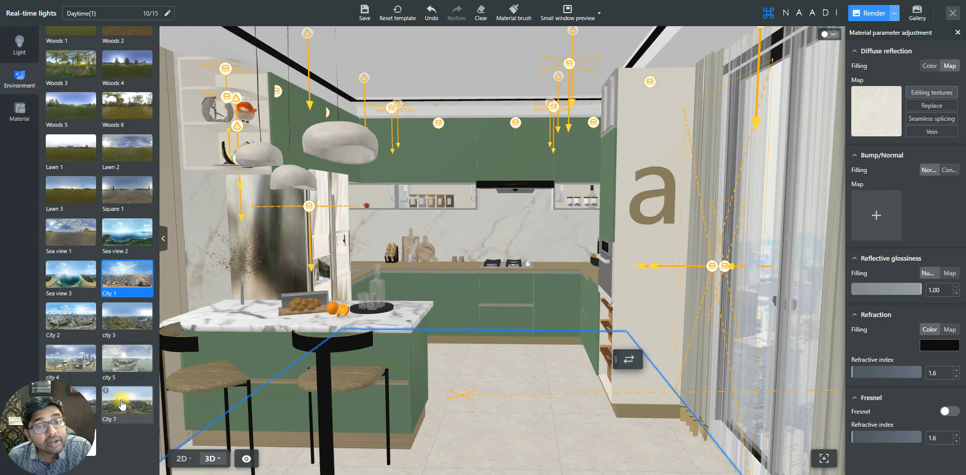
Try the Villa 1st floor, Villa 2nd floor and Street view 1 backdrops as the outdoor environment.
{"action": "scroll", "coordinate": [121, 402], "scroll_direction": "down", "scroll_amount": 10}
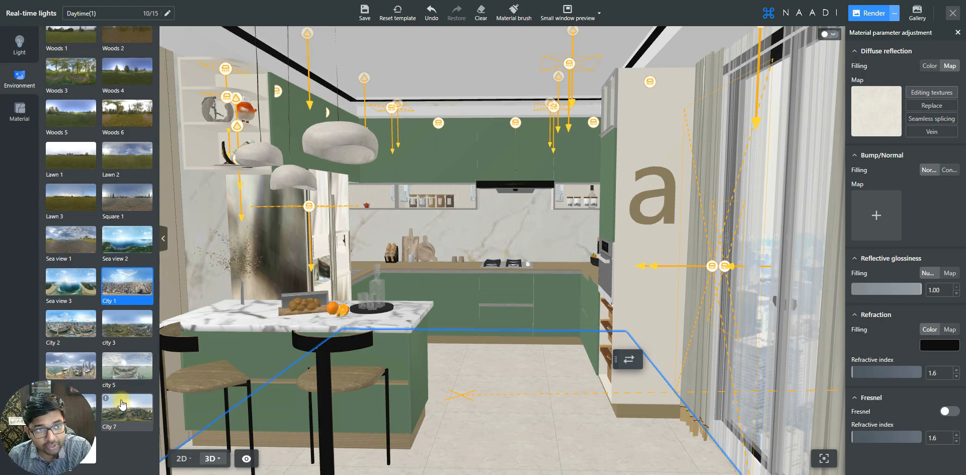
{"action": "scroll", "coordinate": [121, 402], "scroll_direction": "up", "scroll_amount": 1}
{"action": "left_click", "coordinate": [128, 70]}
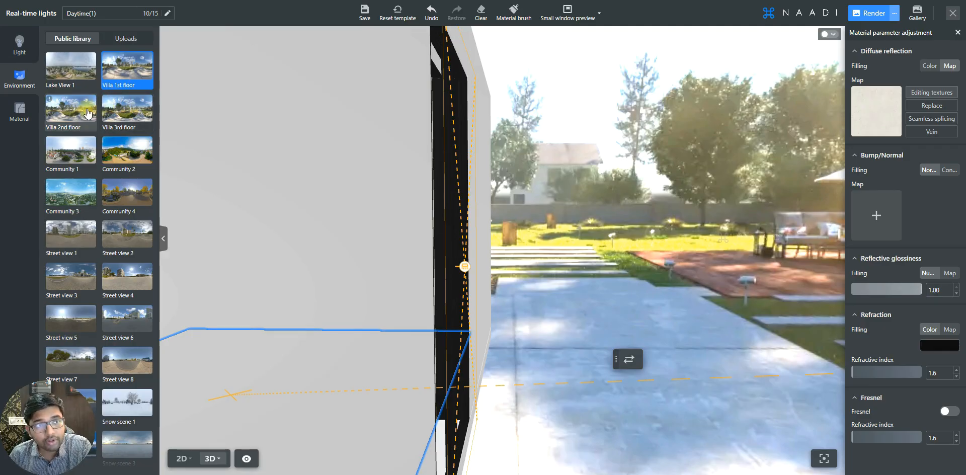
{"action": "left_click", "coordinate": [78, 116]}
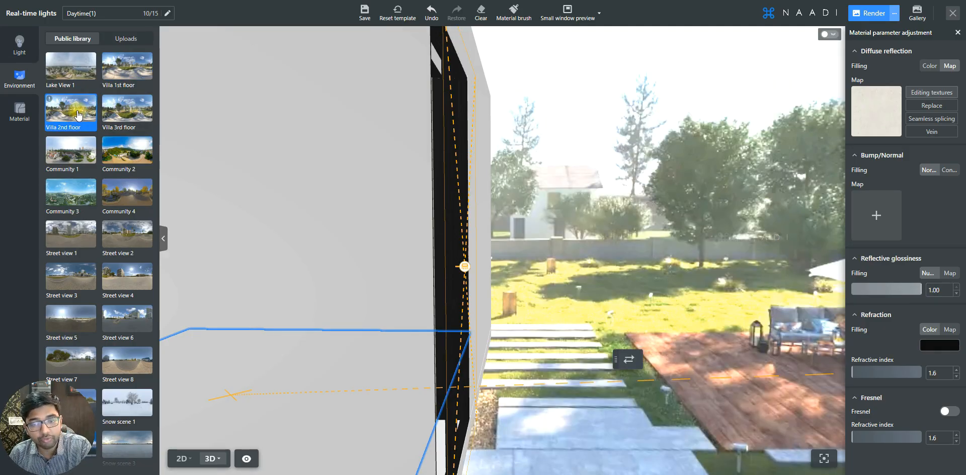
{"action": "left_click", "coordinate": [80, 235]}
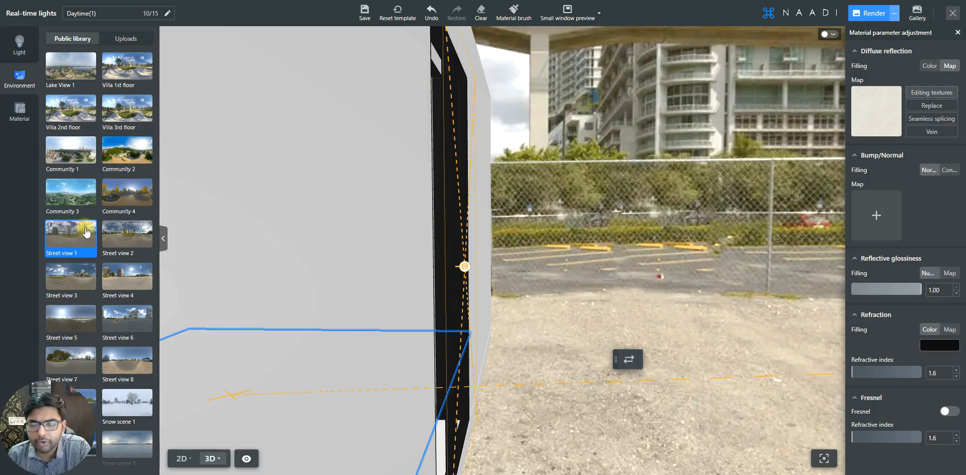
Set the outdoor environment to the pure white backdrop at the end of the public library.
{"action": "scroll", "coordinate": [87, 232], "scroll_direction": "down", "scroll_amount": 1}
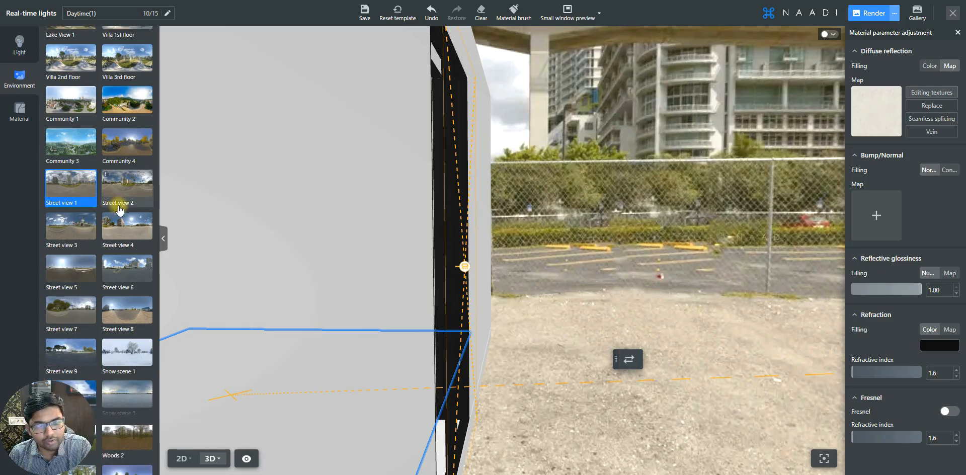
{"action": "scroll", "coordinate": [114, 323], "scroll_direction": "down", "scroll_amount": 3}
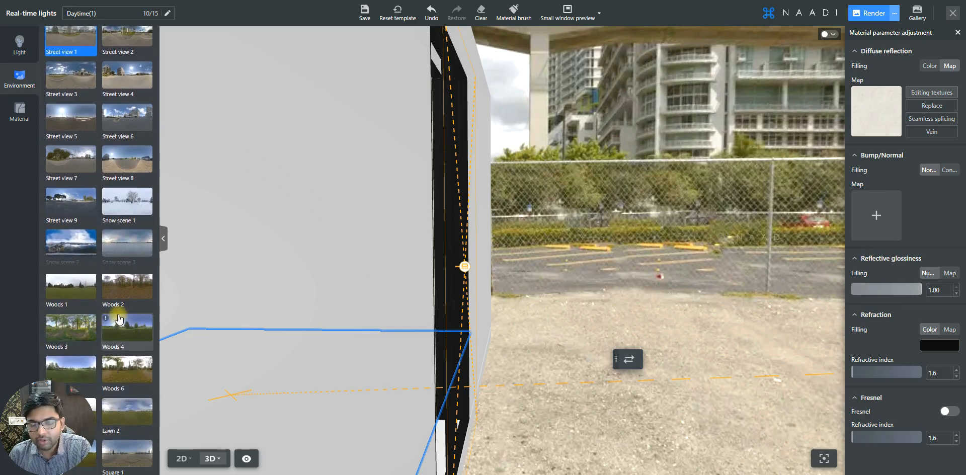
{"action": "scroll", "coordinate": [99, 276], "scroll_direction": "up", "scroll_amount": 1}
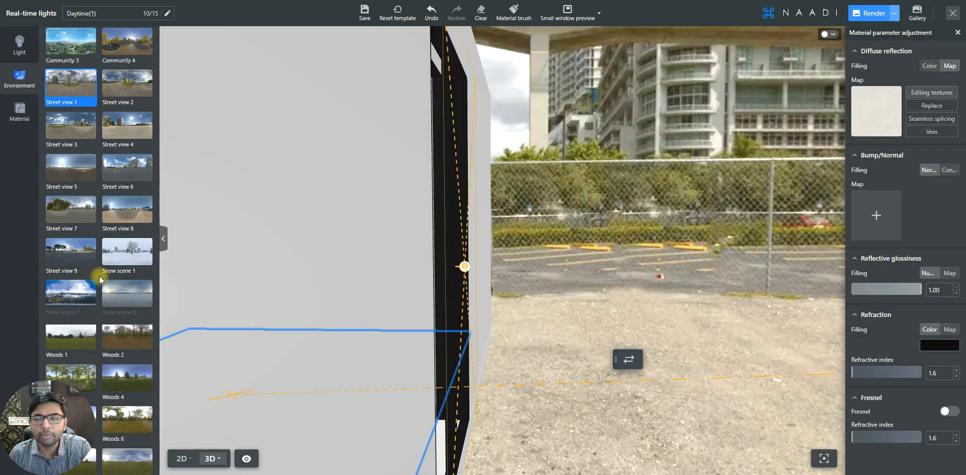
{"action": "scroll", "coordinate": [98, 275], "scroll_direction": "down", "scroll_amount": 6}
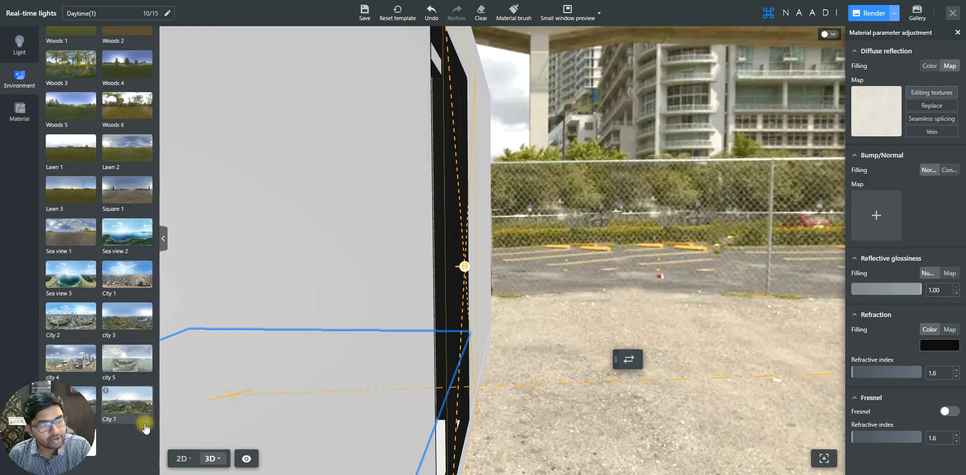
{"action": "left_click", "coordinate": [96, 457]}
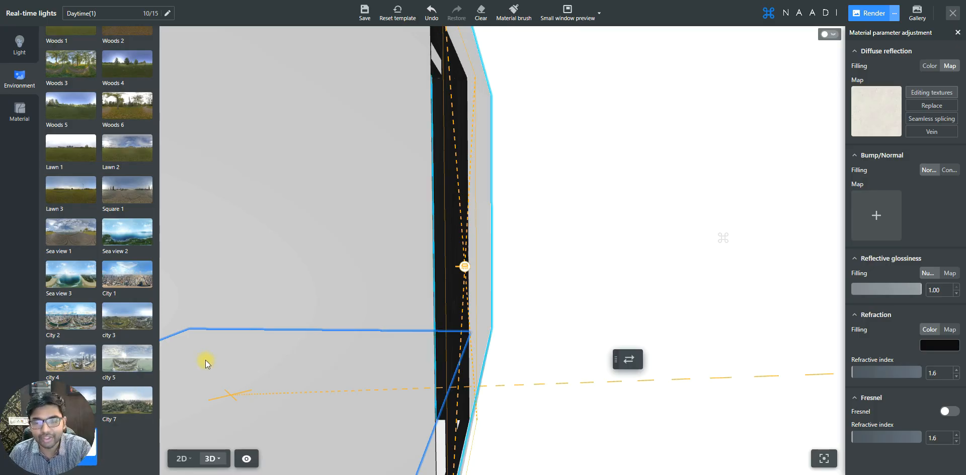
Examine the kitchen and its curtained window against the pure white environment from inside the room.
{"action": "key", "text": "a"}
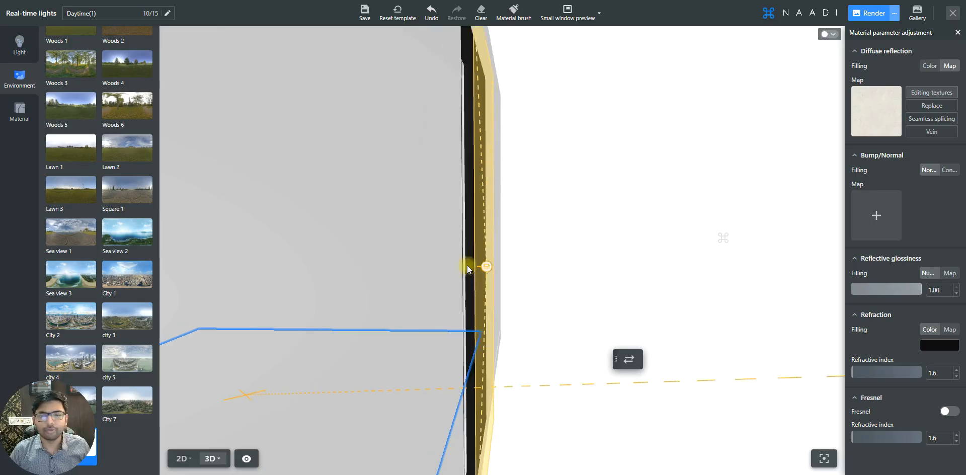
{"action": "key", "text": "a"}
{"action": "left_click_drag", "start_coordinate": [532, 232], "coordinate": [500, 231]}
{"action": "key", "text": "a"}
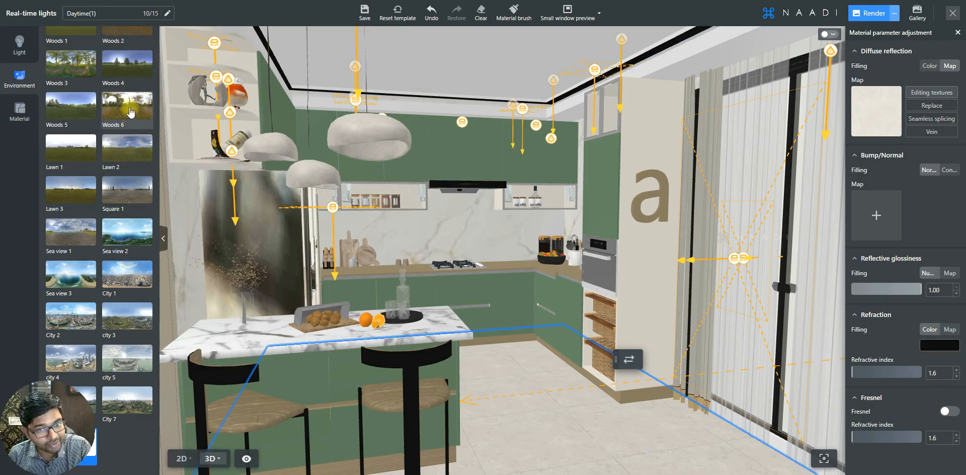
{"action": "scroll", "coordinate": [463, 230], "scroll_direction": "up", "scroll_amount": 2}
{"action": "scroll", "coordinate": [464, 230], "scroll_direction": "up", "scroll_amount": 2}
{"action": "left_click", "coordinate": [463, 228]}
{"action": "key", "text": "e"}
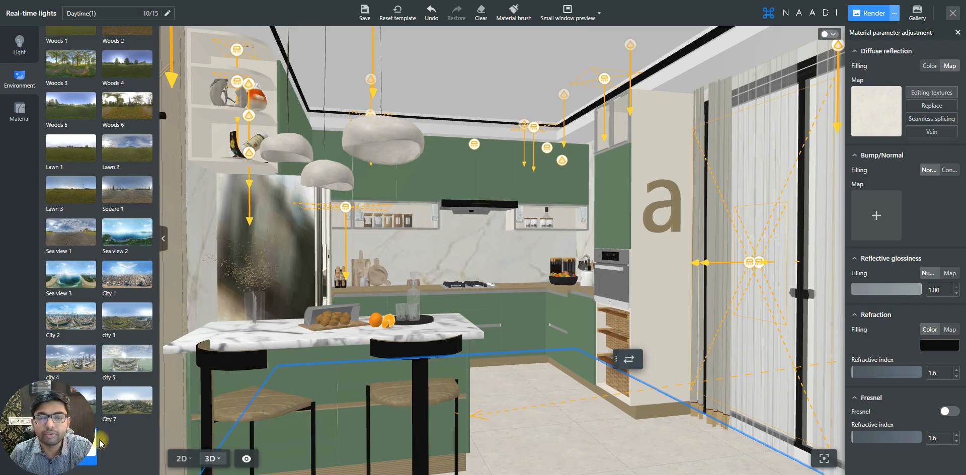
In the image render settings, review the public environment backdrops and show the uploaded ones.
{"action": "scroll", "coordinate": [100, 433], "scroll_direction": "down", "scroll_amount": 6}
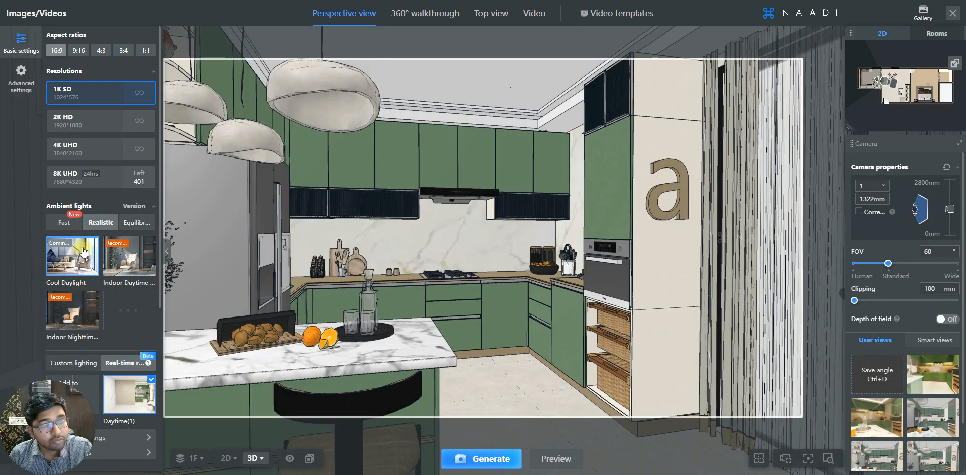
{"action": "scroll", "coordinate": [100, 221], "scroll_direction": "down", "scroll_amount": 5}
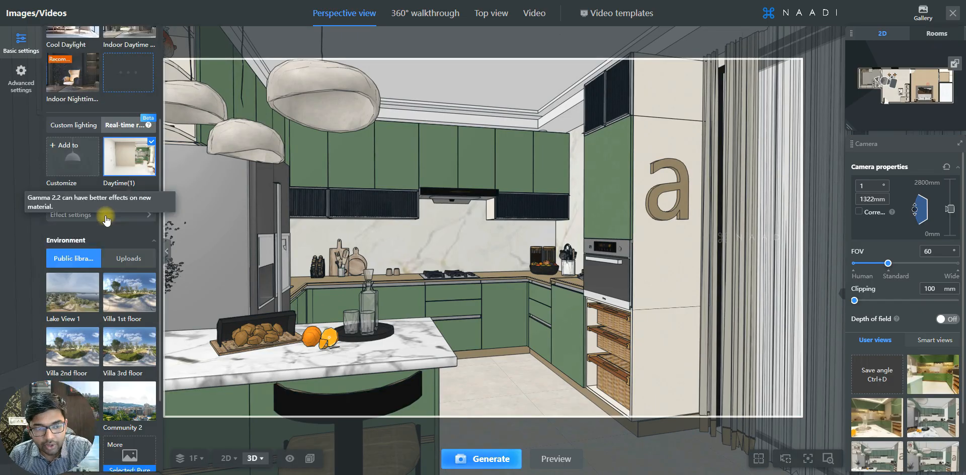
{"action": "mouse_move", "coordinate": [85, 290]}
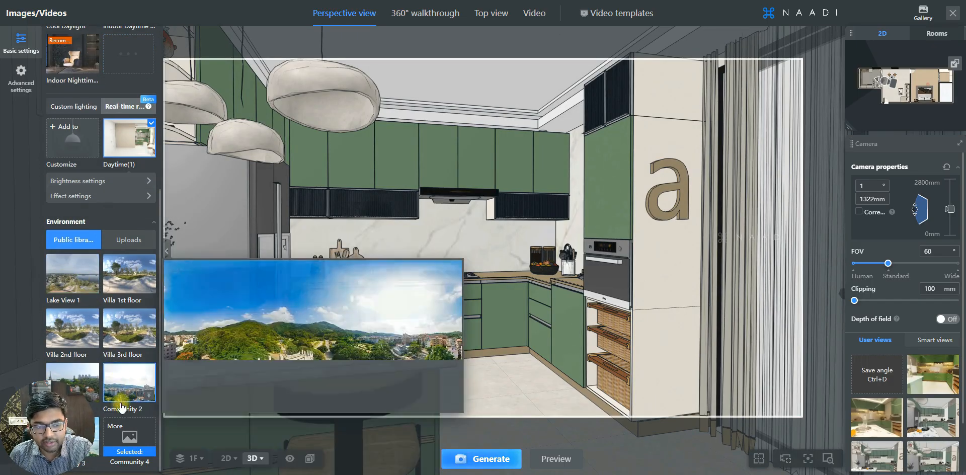
{"action": "mouse_move", "coordinate": [118, 415]}
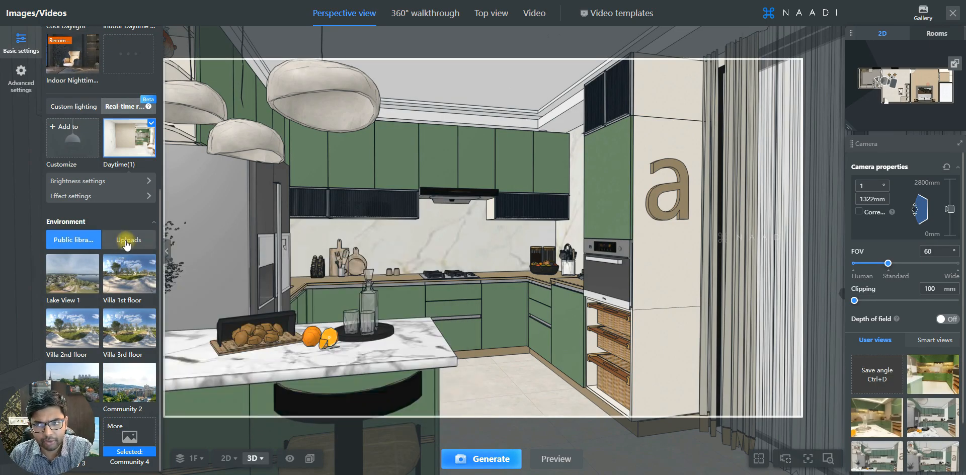
{"action": "left_click", "coordinate": [126, 241]}
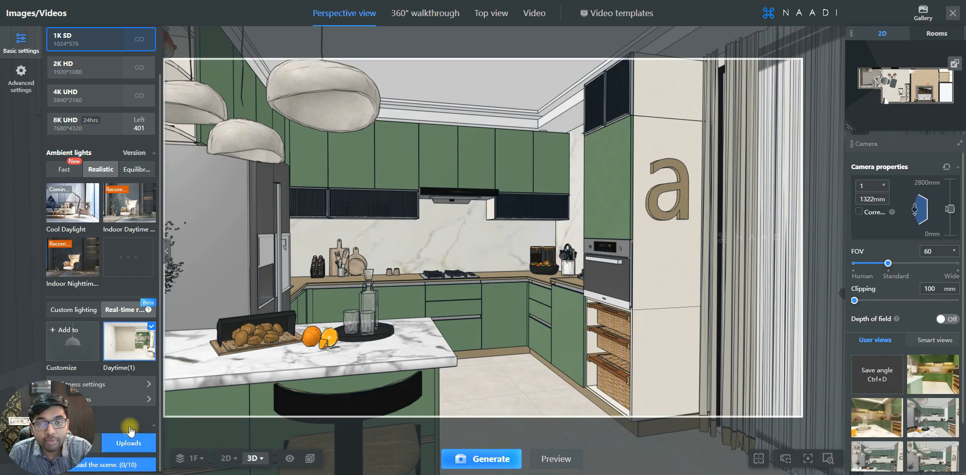
Open the Daytime(1) lighting template for editing and check its uploaded environments before returning to the public library.
{"action": "left_click", "coordinate": [129, 342]}
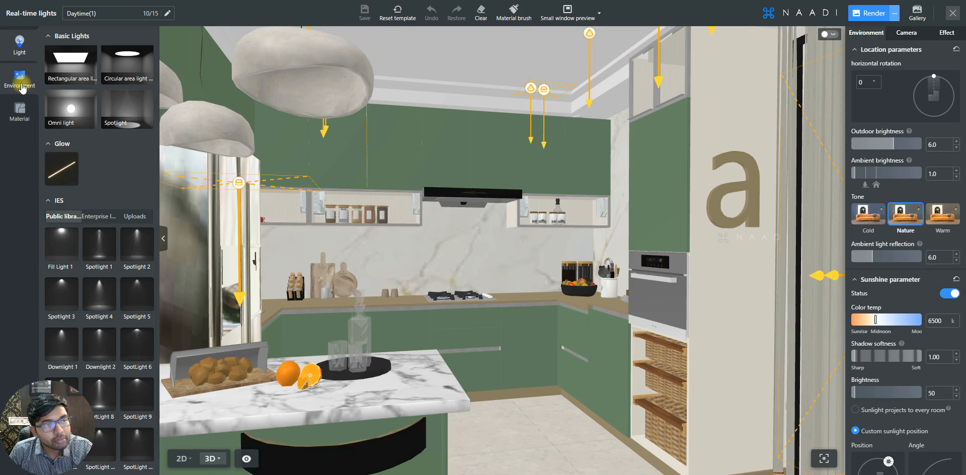
{"action": "left_click", "coordinate": [21, 81]}
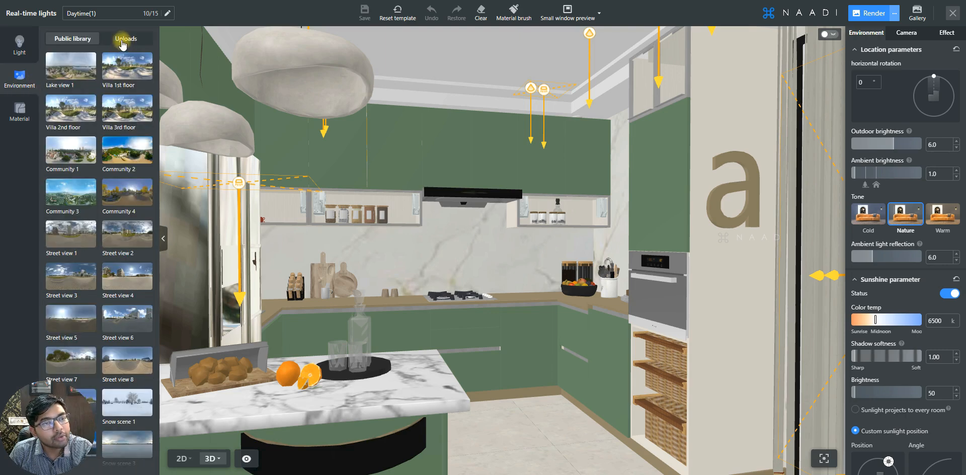
{"action": "left_click", "coordinate": [126, 40]}
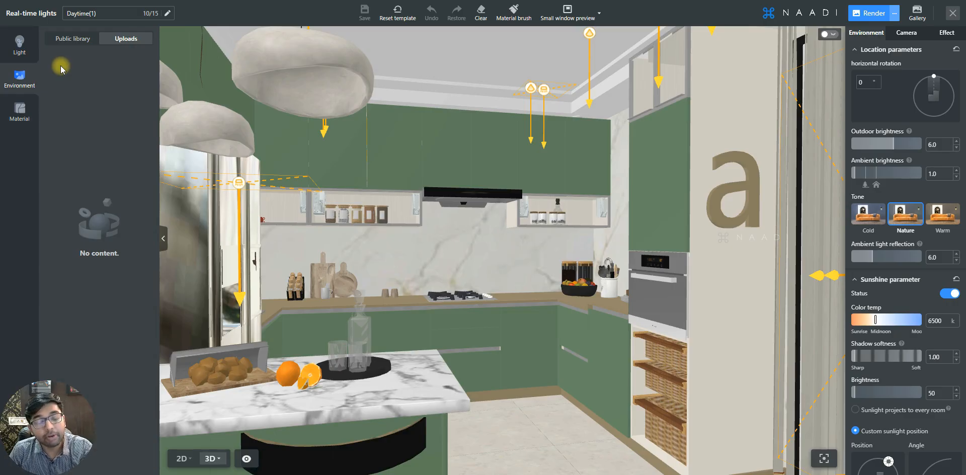
{"action": "left_click", "coordinate": [73, 39]}
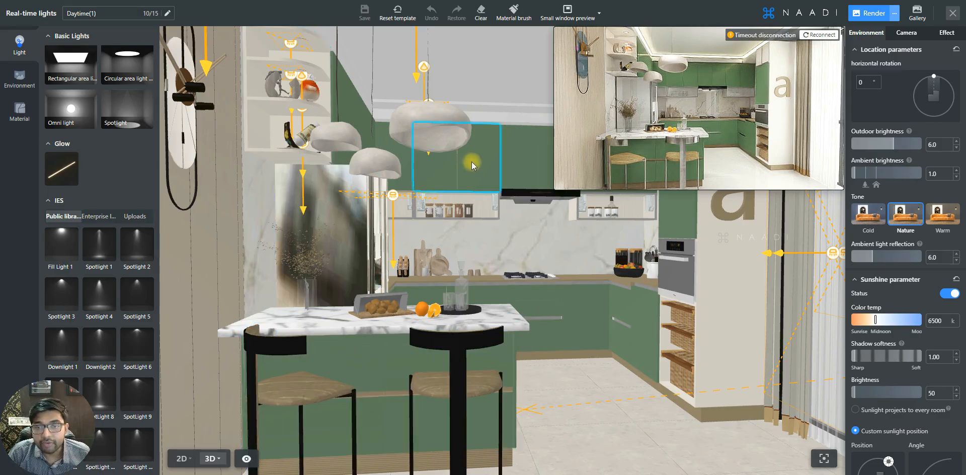
Open the public material library and show the Wood Veneer materials in the Wood category.
{"action": "left_click", "coordinate": [16, 109]}
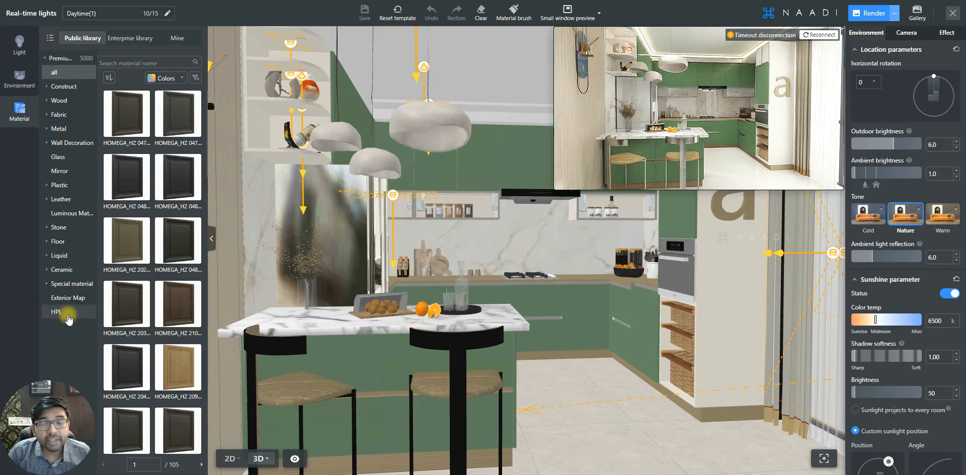
{"action": "left_click", "coordinate": [59, 100]}
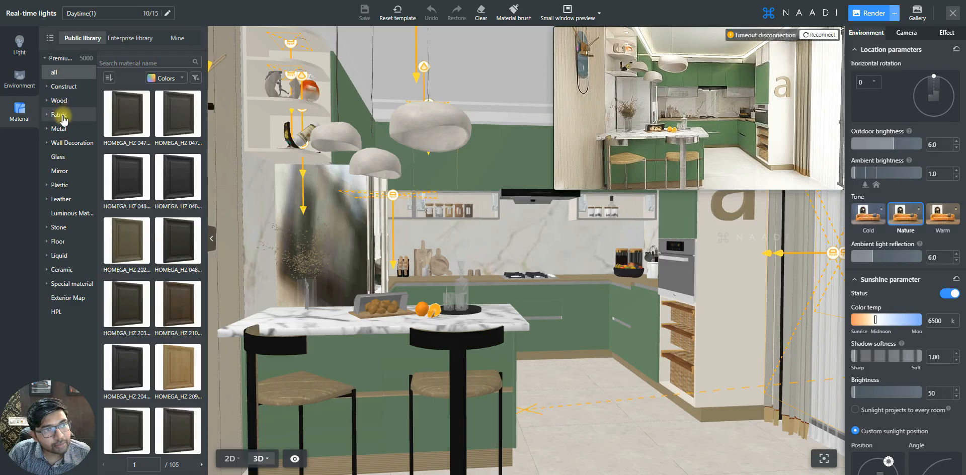
{"action": "left_click", "coordinate": [73, 132]}
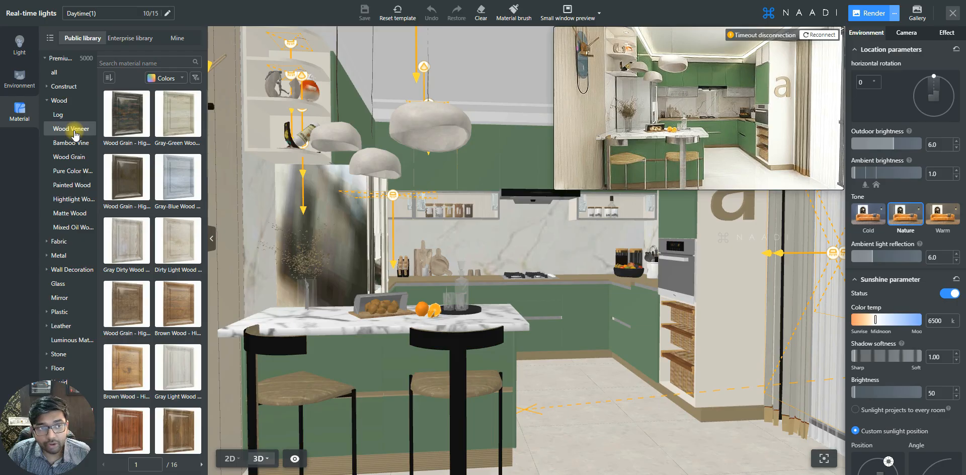
Bring the kitchen countertop into close view and show the Quartz materials in the public library's Stone category.
{"action": "scroll", "coordinate": [523, 271], "scroll_direction": "up", "scroll_amount": 5}
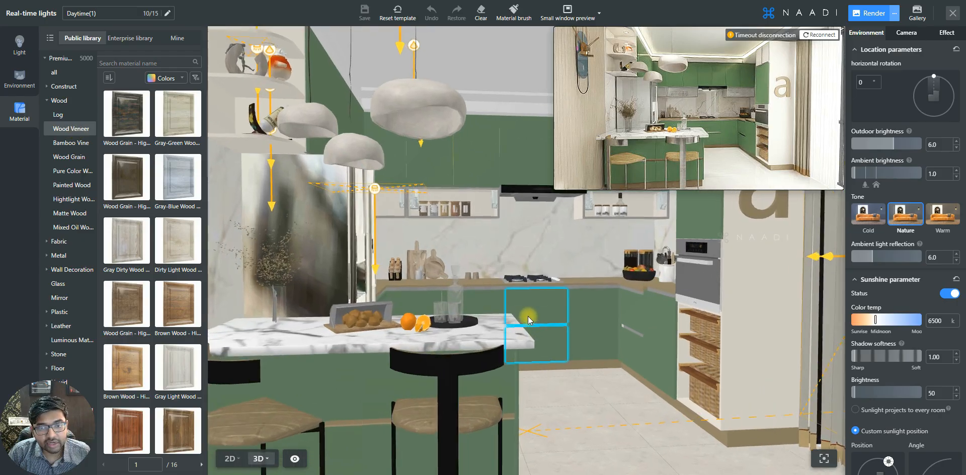
{"action": "scroll", "coordinate": [526, 315], "scroll_direction": "up", "scroll_amount": 5}
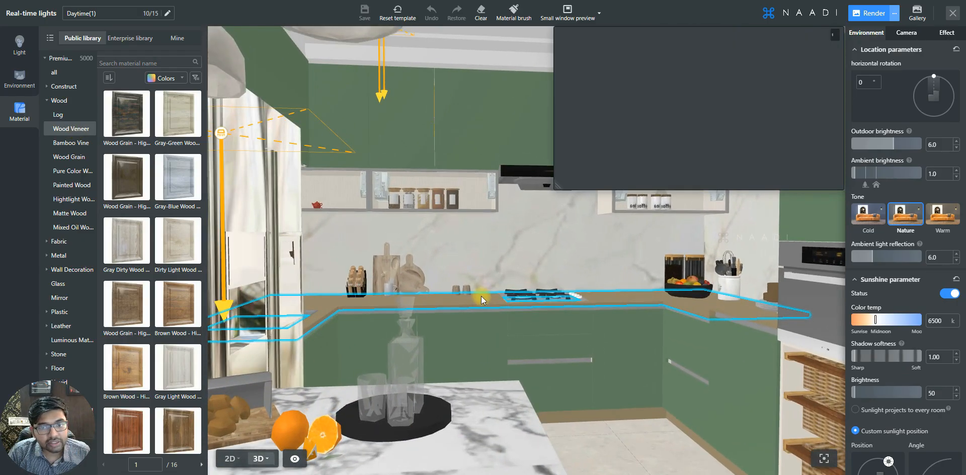
{"action": "scroll", "coordinate": [481, 301], "scroll_direction": "up", "scroll_amount": 5}
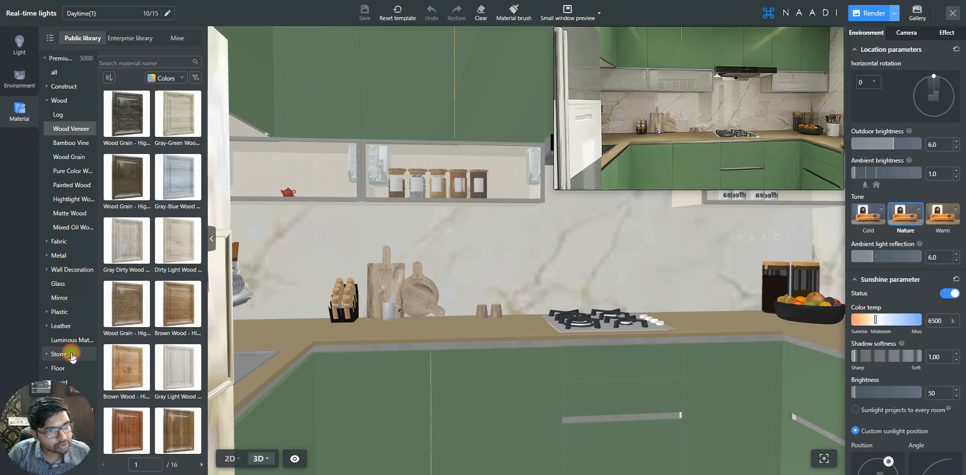
{"action": "left_click", "coordinate": [71, 355]}
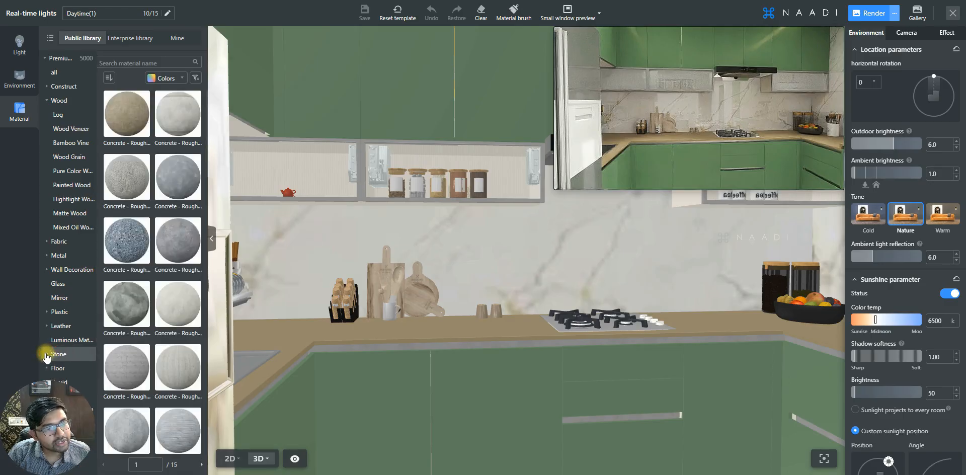
{"action": "left_click", "coordinate": [47, 100]}
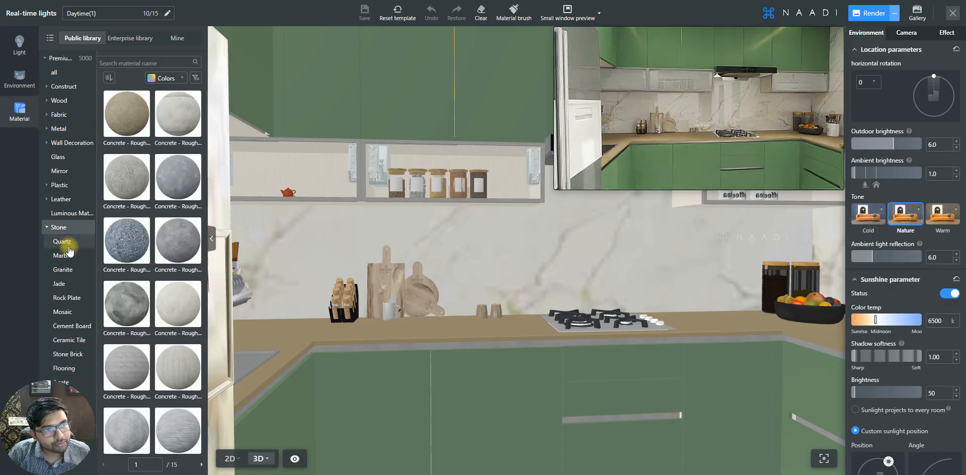
{"action": "scroll", "coordinate": [70, 247], "scroll_direction": "down", "scroll_amount": 2}
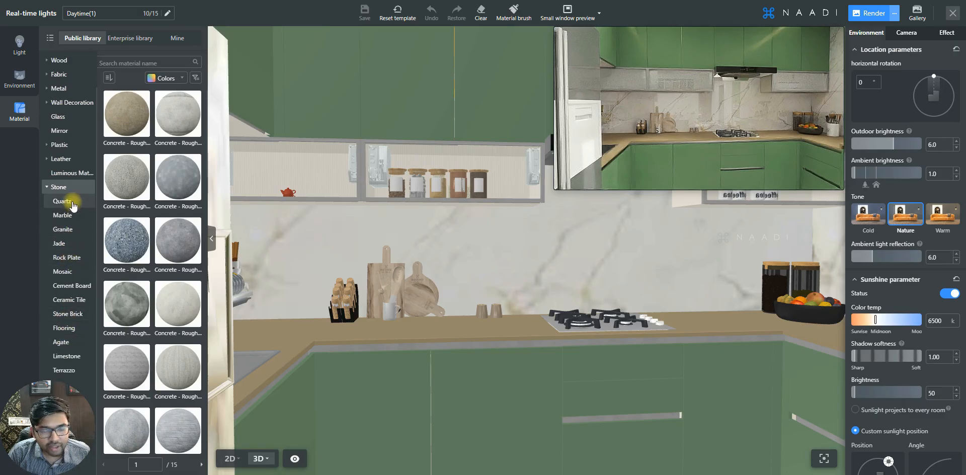
{"action": "left_click", "coordinate": [71, 203]}
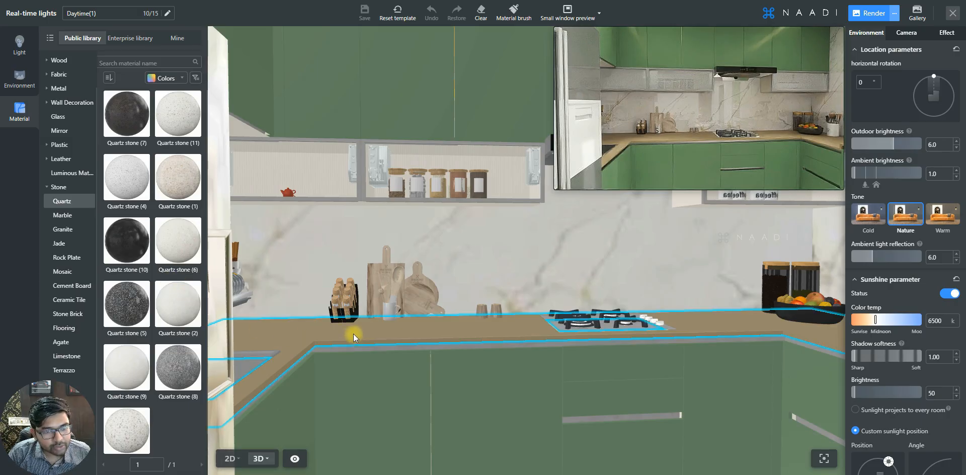
Apply Quartz stone (8) to the kitchen countertop and enlarge the real-time preview to full screen.
{"action": "mouse_move", "coordinate": [200, 359]}
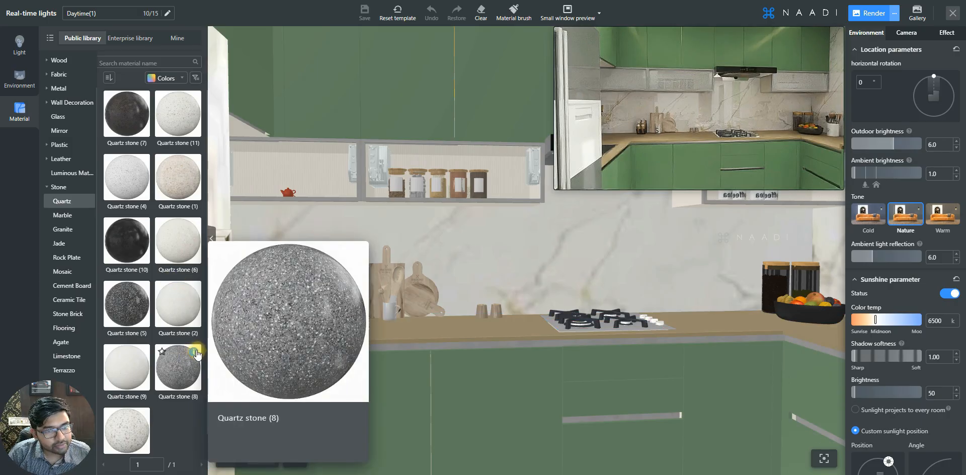
{"action": "left_click", "coordinate": [188, 374]}
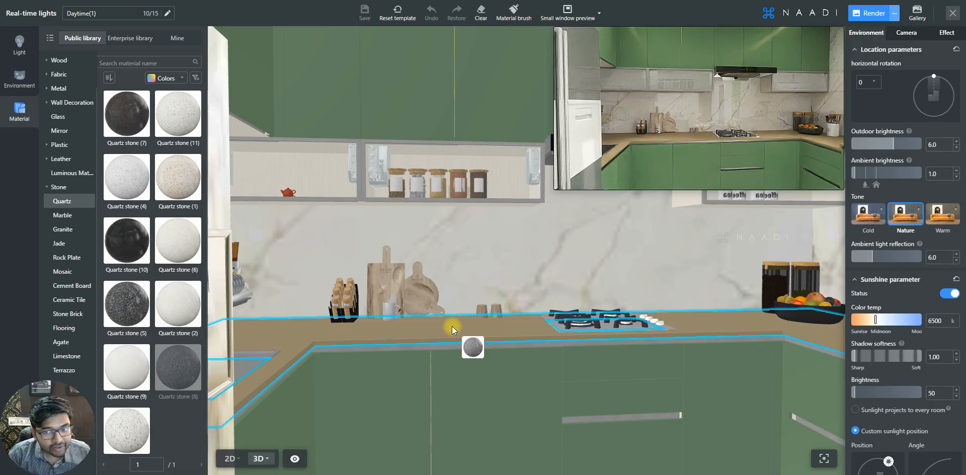
{"action": "left_click", "coordinate": [486, 327]}
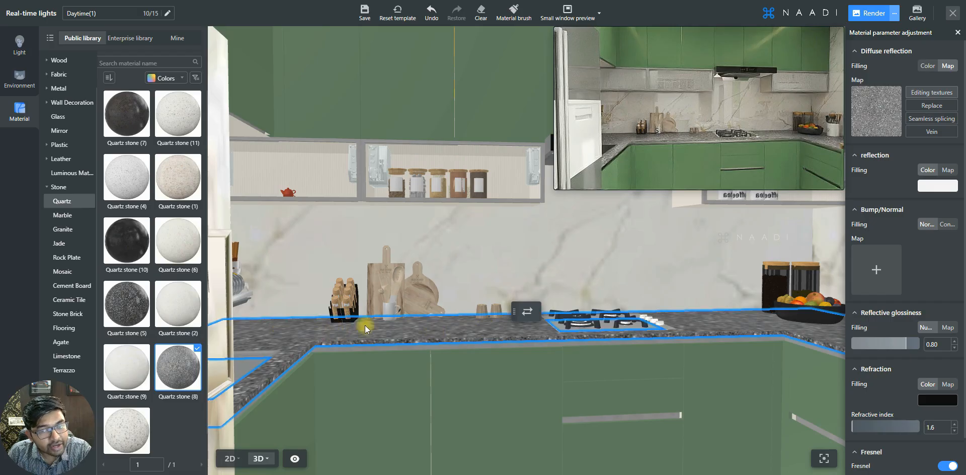
{"action": "left_click", "coordinate": [812, 35]}
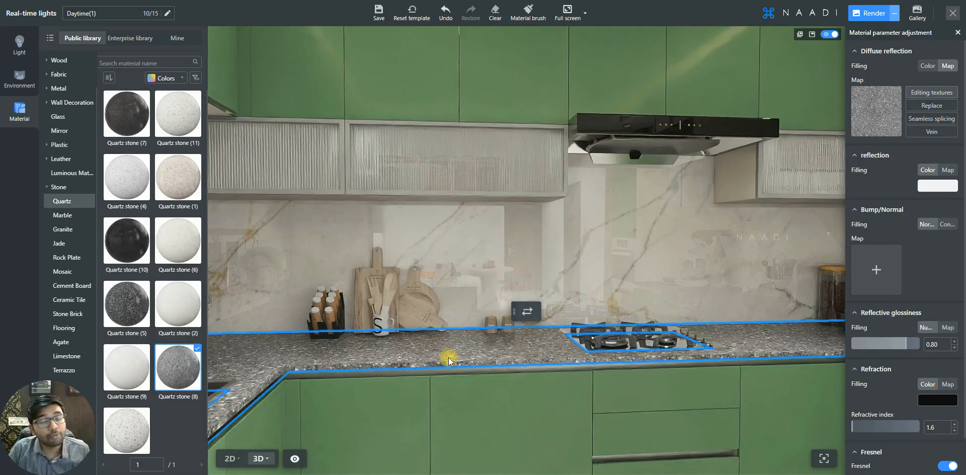
Try Quartz stone (10) on the kitchen countertop and undo that material change.
{"action": "left_click", "coordinate": [124, 236]}
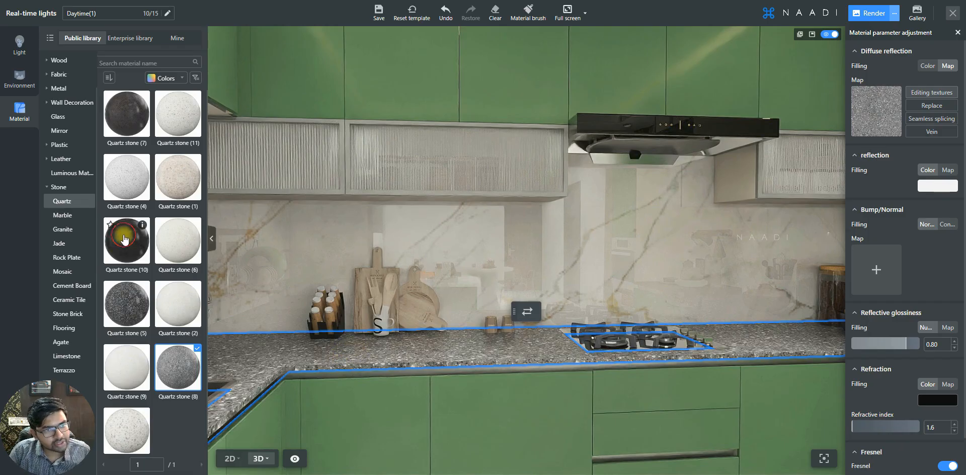
{"action": "left_click", "coordinate": [319, 355]}
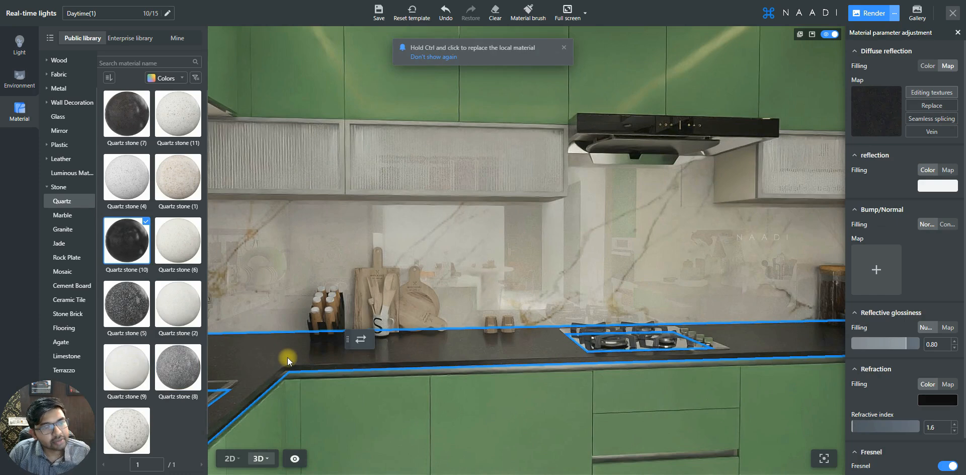
{"action": "key", "text": "ctrl+z"}
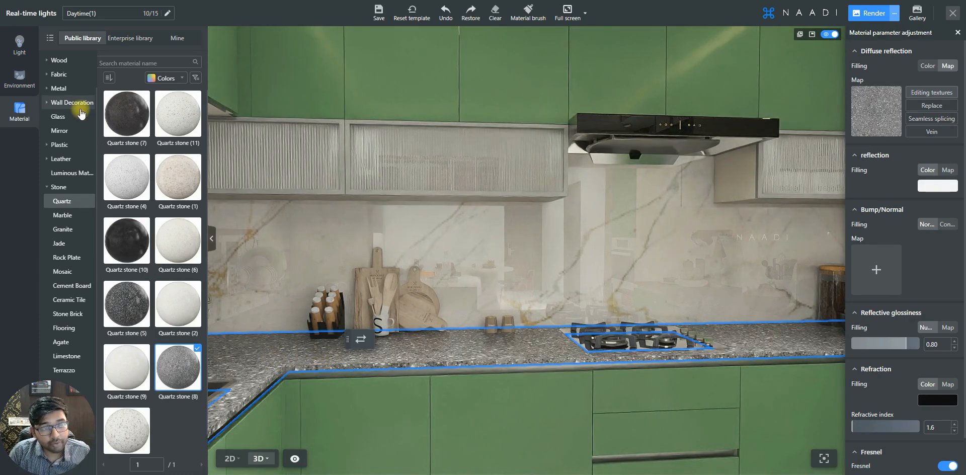
Apply the dark marble material 40413 from the personal uploads to the kitchen countertop.
{"action": "left_click", "coordinate": [178, 40]}
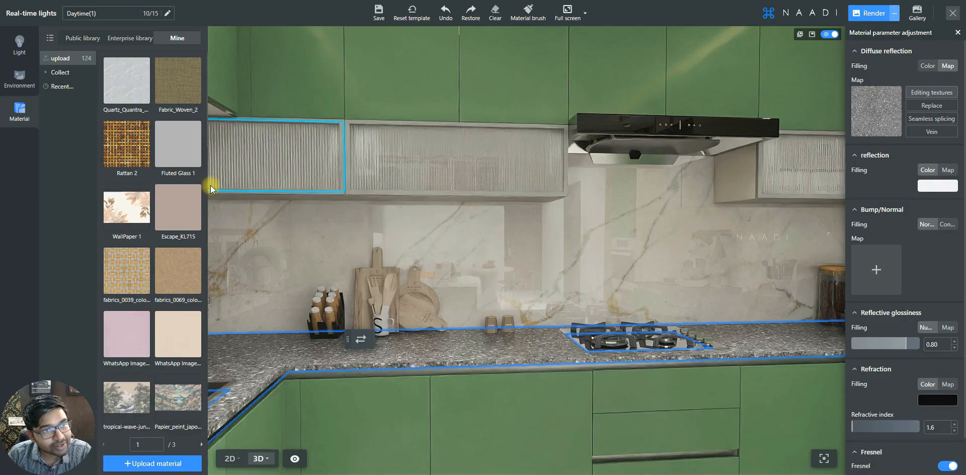
{"action": "mouse_move", "coordinate": [149, 102]}
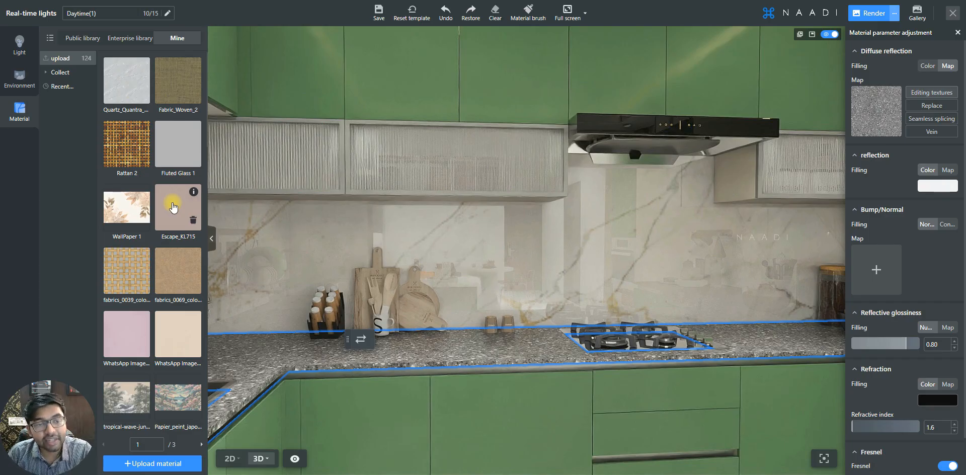
{"action": "scroll", "coordinate": [173, 206], "scroll_direction": "down", "scroll_amount": 5}
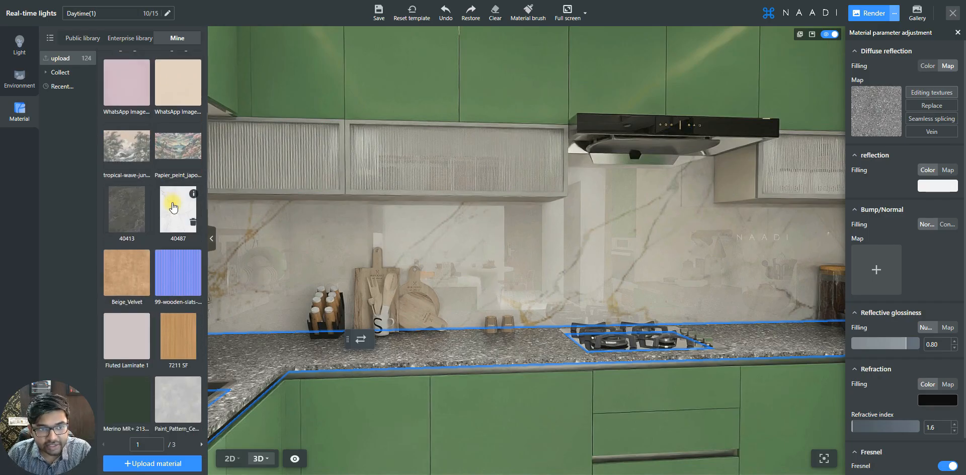
{"action": "mouse_move", "coordinate": [143, 196]}
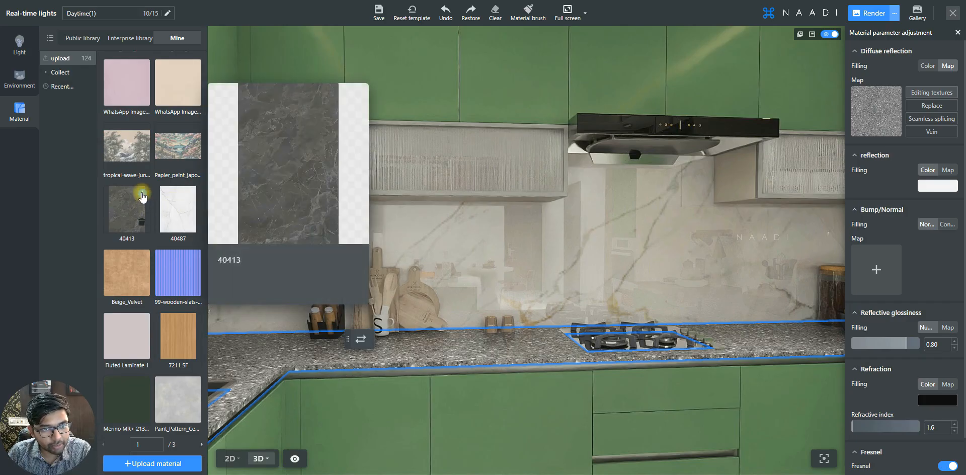
{"action": "left_click_drag", "start_coordinate": [196, 236], "coordinate": [434, 345]}
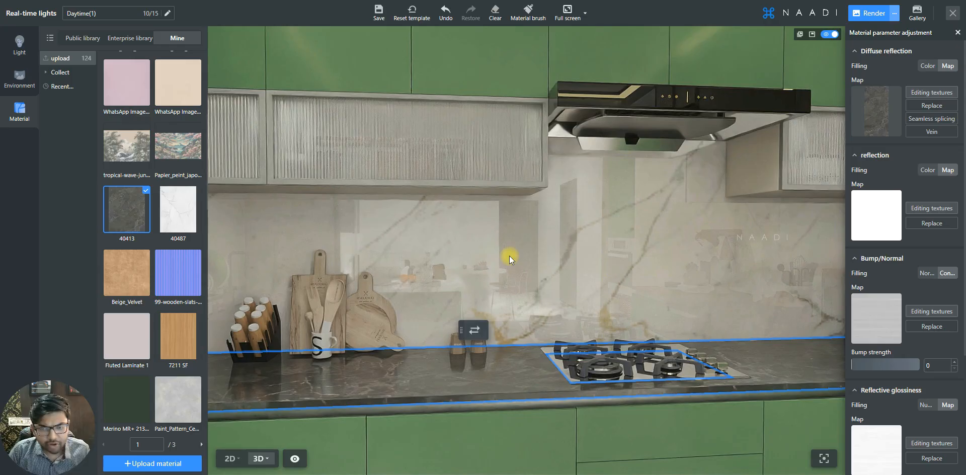
Apply Aathangudi Tile 2 from the third page of uploaded materials to the backsplash wall and clear the selection.
{"action": "scroll", "coordinate": [510, 256], "scroll_direction": "down", "scroll_amount": 5}
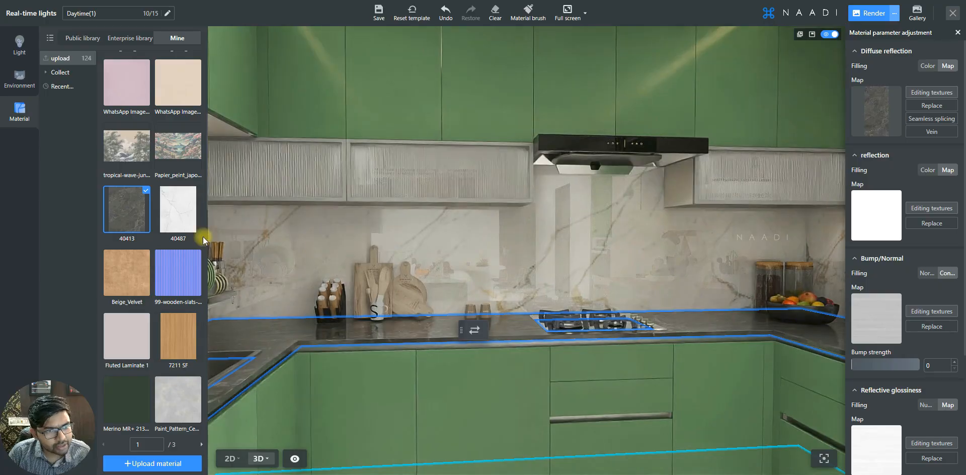
{"action": "scroll", "coordinate": [168, 225], "scroll_direction": "down", "scroll_amount": 6}
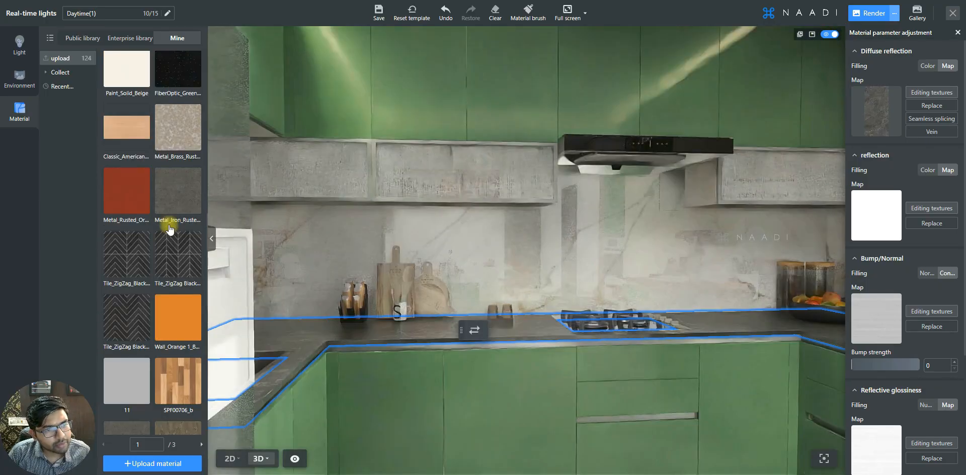
{"action": "scroll", "coordinate": [168, 224], "scroll_direction": "down", "scroll_amount": 8}
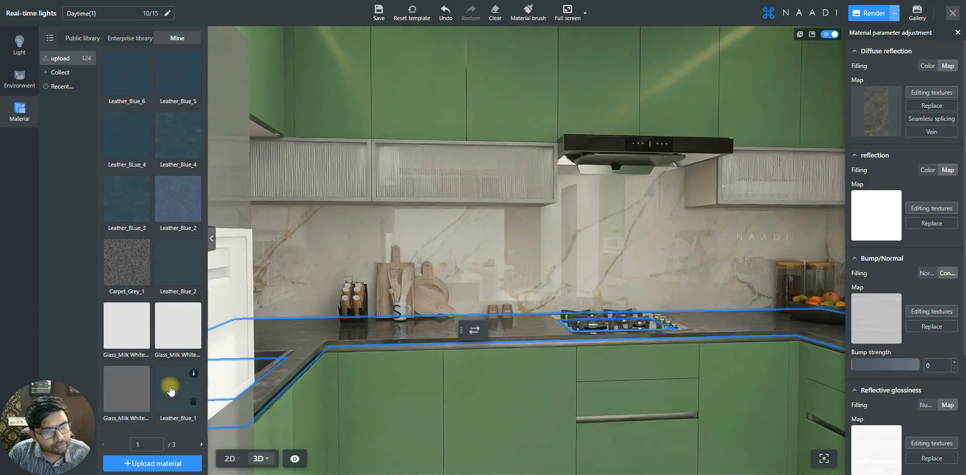
{"action": "left_click", "coordinate": [201, 445]}
{"action": "left_click", "coordinate": [201, 444]}
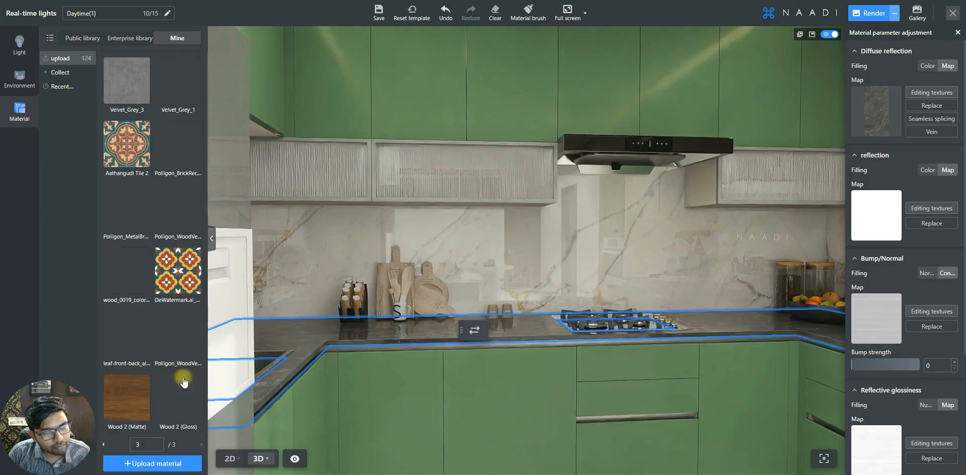
{"action": "left_click", "coordinate": [124, 142]}
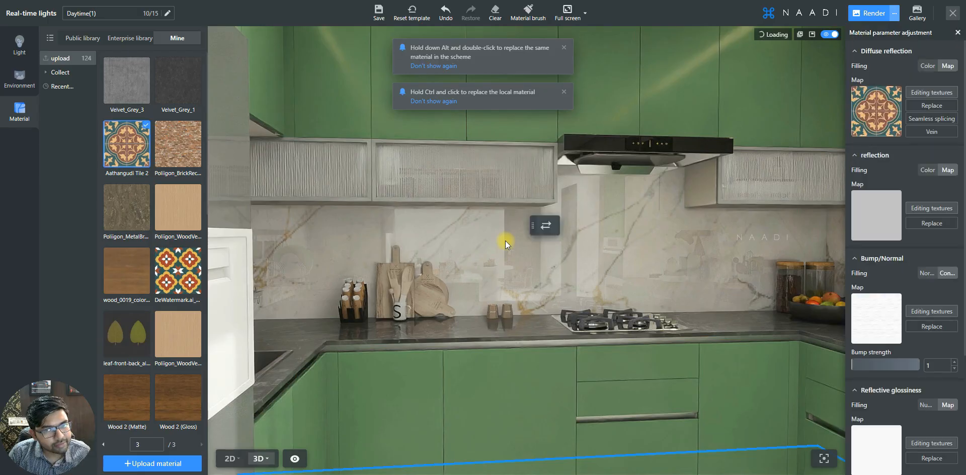
{"action": "left_click", "coordinate": [505, 241]}
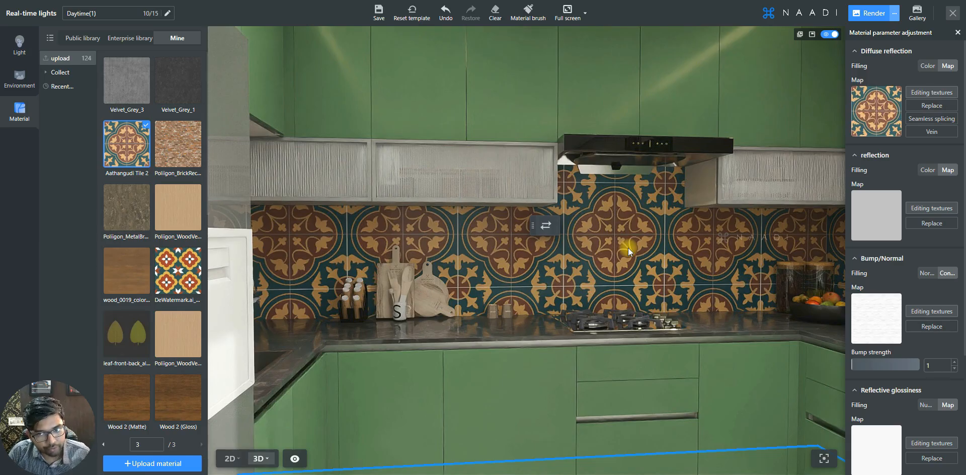
{"action": "key", "text": "Escape"}
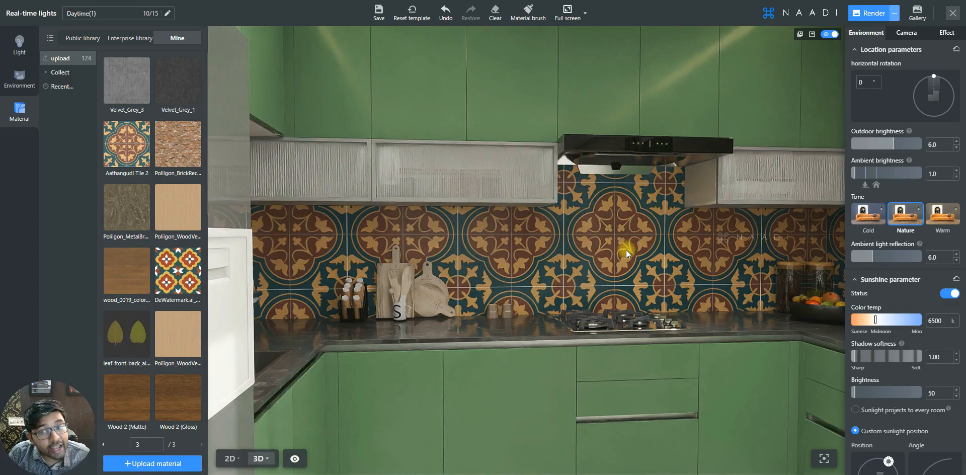
Examine the patterned backsplash and dark countertop from across the kitchen and again up close at the hob.
{"action": "scroll", "coordinate": [509, 282], "scroll_direction": "down", "scroll_amount": 5}
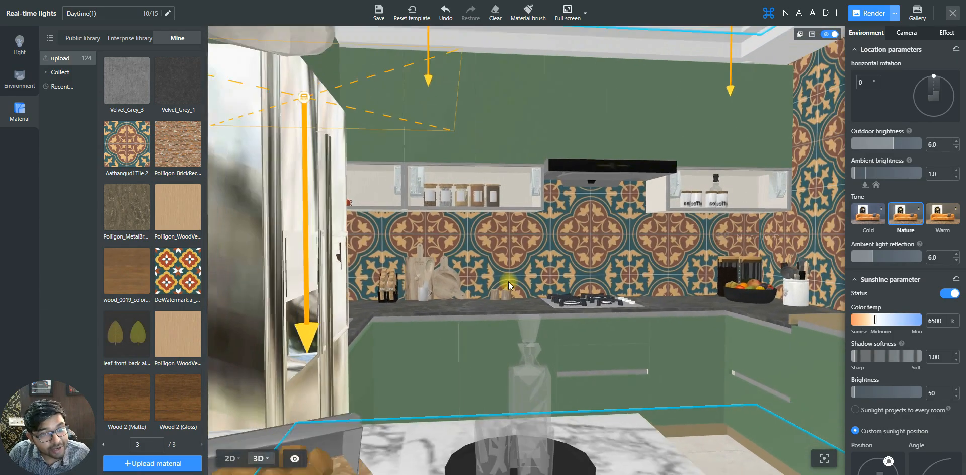
{"action": "scroll", "coordinate": [508, 282], "scroll_direction": "down", "scroll_amount": 2}
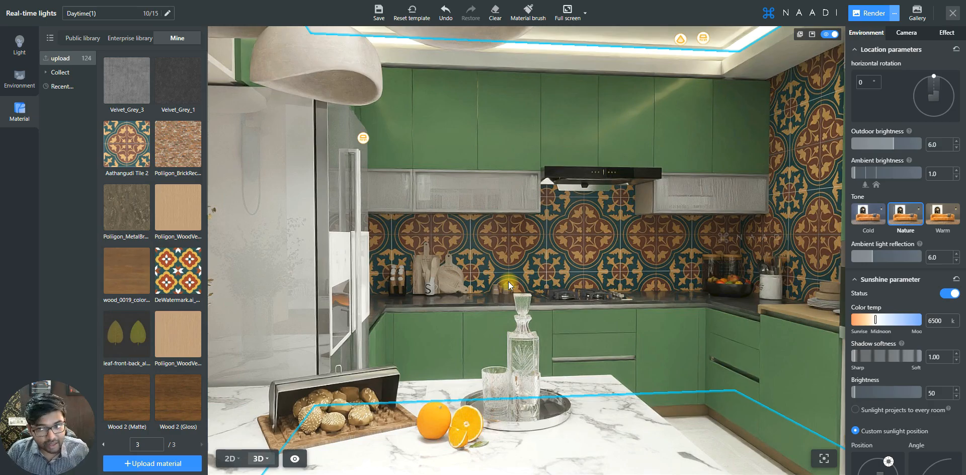
{"action": "key", "text": "w"}
{"action": "key", "text": "d"}
{"action": "key", "text": "w"}
{"action": "key", "text": "a"}
{"action": "key", "text": "d"}
{"action": "key", "text": "w"}
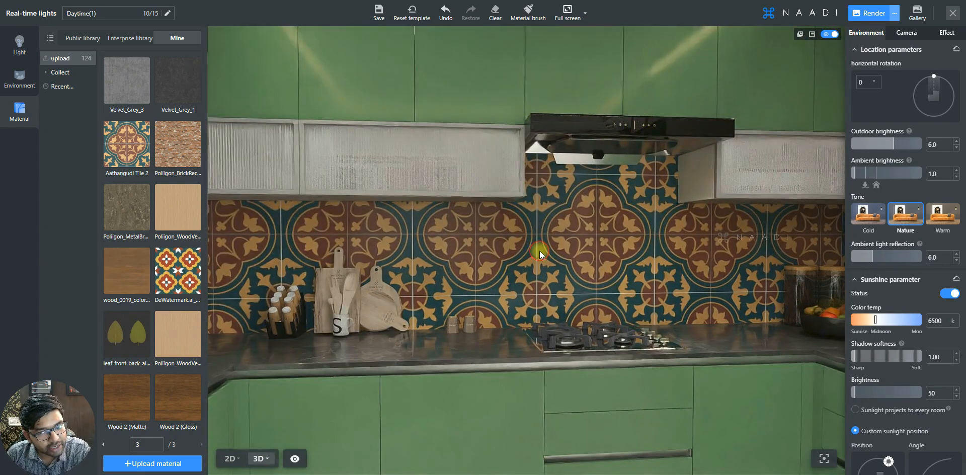
Review the tiled backsplash's material parameters from diffuse reflection to Fresnel and open the texture editing settings of its diffuse map.
{"action": "left_click", "coordinate": [540, 250]}
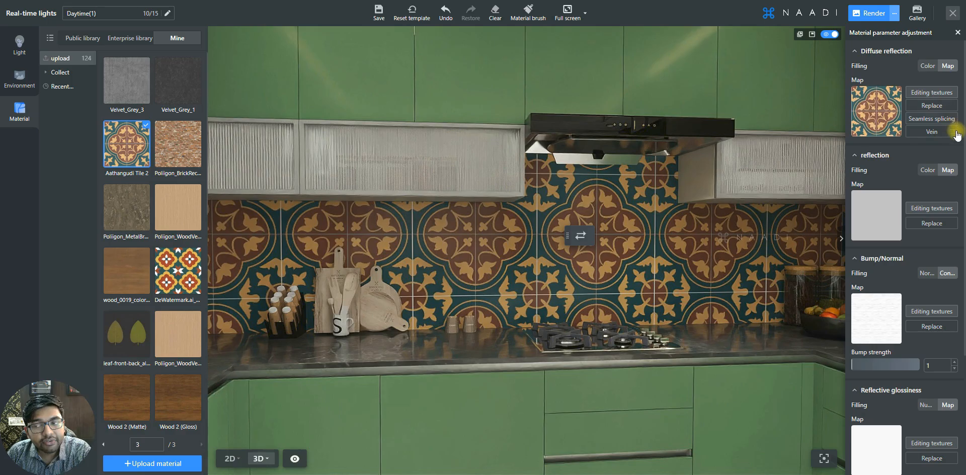
{"action": "scroll", "coordinate": [948, 433], "scroll_direction": "down", "scroll_amount": 1}
{"action": "scroll", "coordinate": [946, 432], "scroll_direction": "down", "scroll_amount": 3}
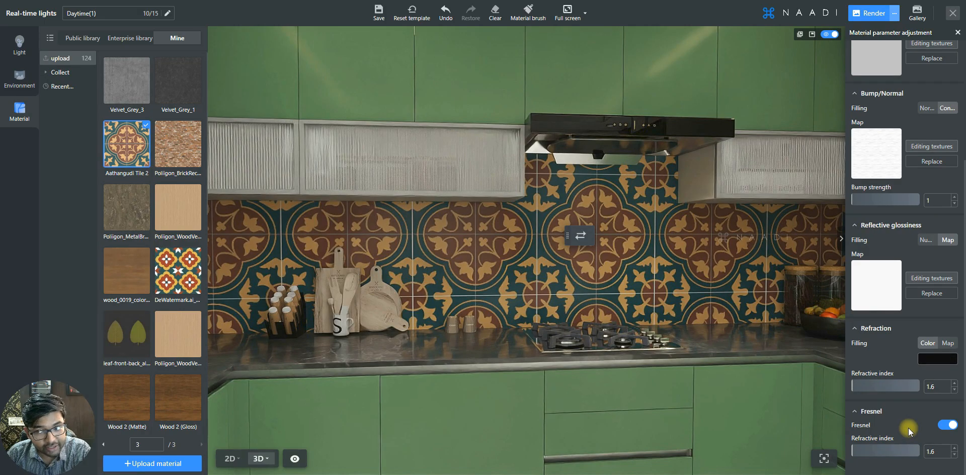
{"action": "scroll", "coordinate": [886, 262], "scroll_direction": "up", "scroll_amount": 3}
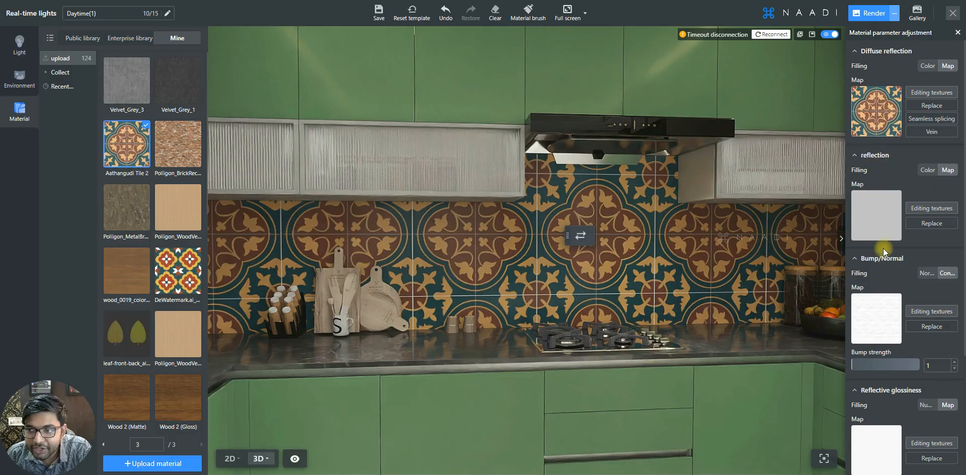
{"action": "scroll", "coordinate": [884, 252], "scroll_direction": "down", "scroll_amount": 4}
{"action": "scroll", "coordinate": [896, 302], "scroll_direction": "down", "scroll_amount": 1}
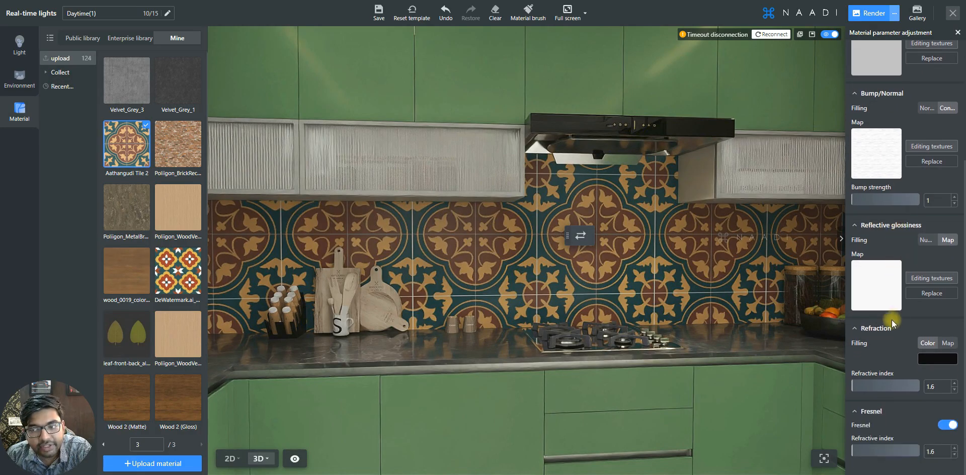
{"action": "scroll", "coordinate": [891, 251], "scroll_direction": "up", "scroll_amount": 5}
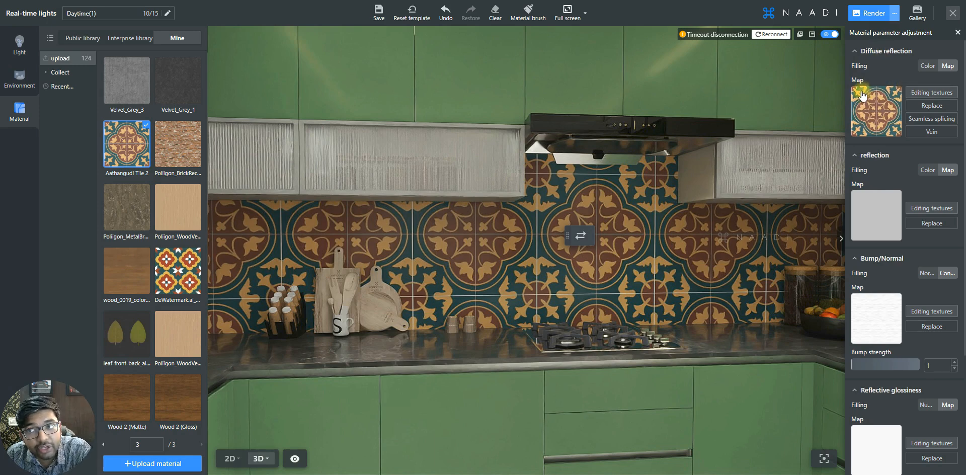
{"action": "left_click", "coordinate": [934, 95]}
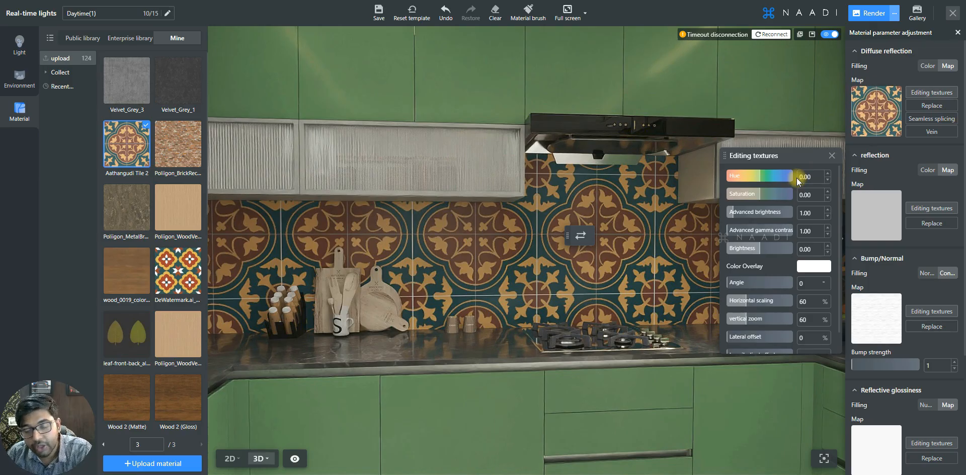
Set the backsplash diffuse texture's hue to -2.70 and its saturation to -3.00 after comparing stronger and weaker saturation.
{"action": "left_click", "coordinate": [752, 182]}
{"action": "mouse_move", "coordinate": [751, 181]}
{"action": "left_mouse_down"}
{"action": "mouse_move", "coordinate": [771, 179]}
{"action": "mouse_move", "coordinate": [760, 182]}
{"action": "left_mouse_up"}
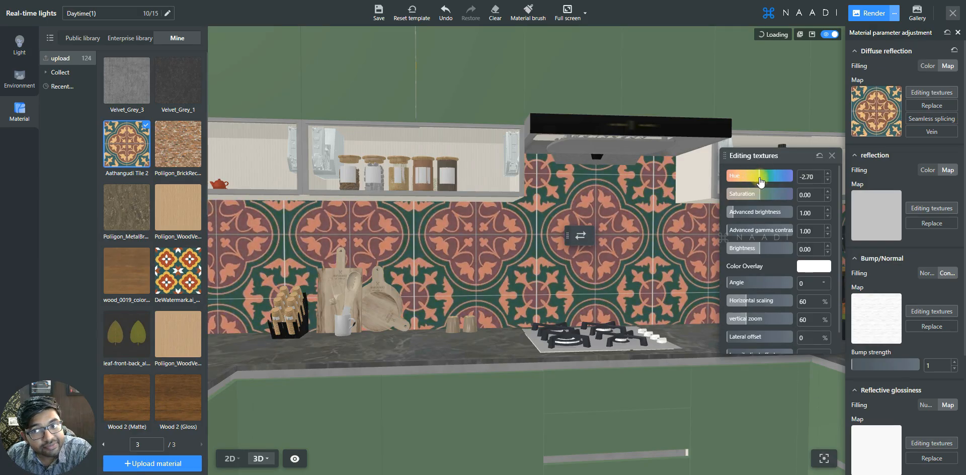
{"action": "left_click", "coordinate": [773, 194]}
{"action": "left_click_drag", "start_coordinate": [780, 195], "coordinate": [784, 194]}
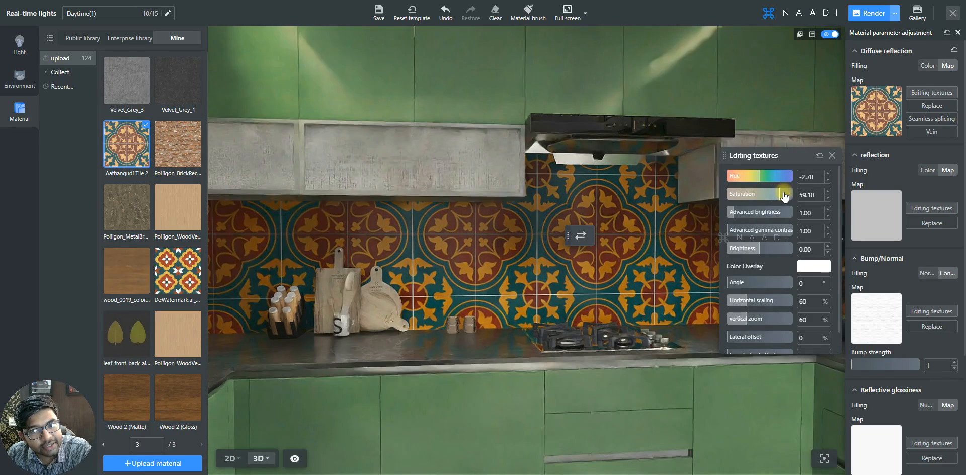
{"action": "left_click", "coordinate": [741, 195]}
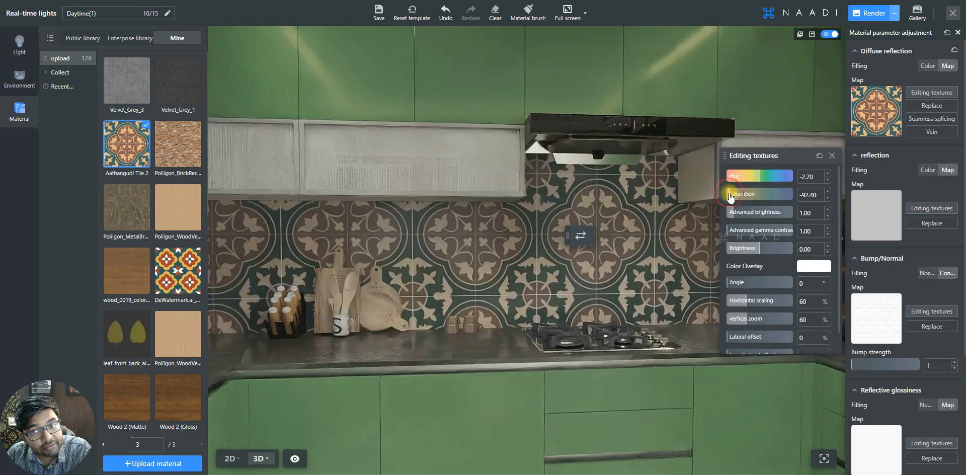
{"action": "left_click", "coordinate": [759, 195]}
{"action": "left_click", "coordinate": [760, 196]}
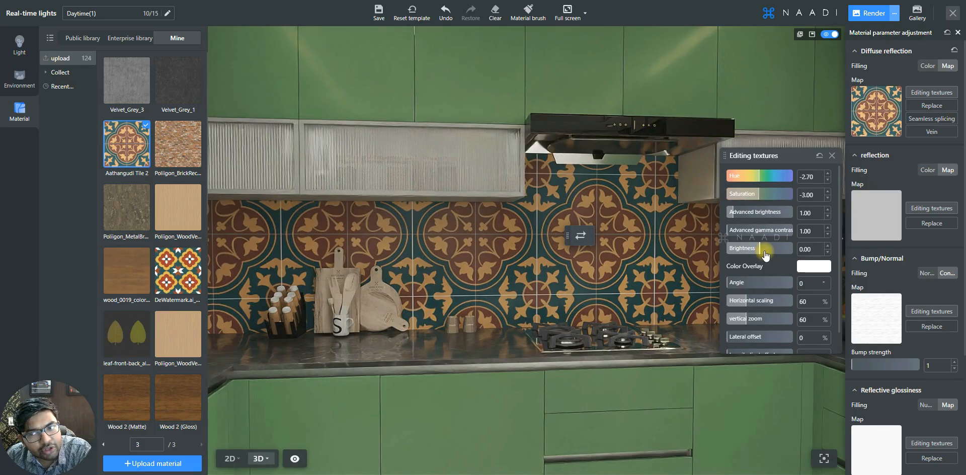
Set the tile texture's brightness to 3.00 after comparing a brighter and a darker value.
{"action": "left_click", "coordinate": [765, 250]}
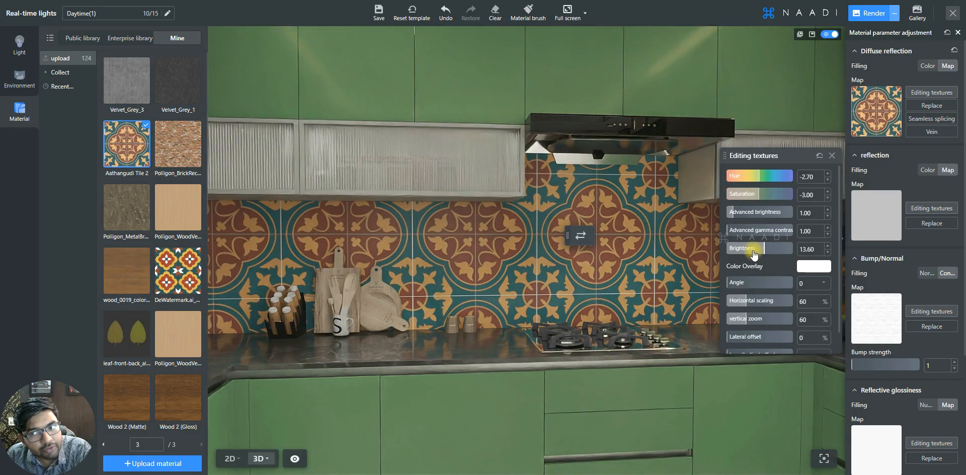
{"action": "left_click", "coordinate": [753, 251]}
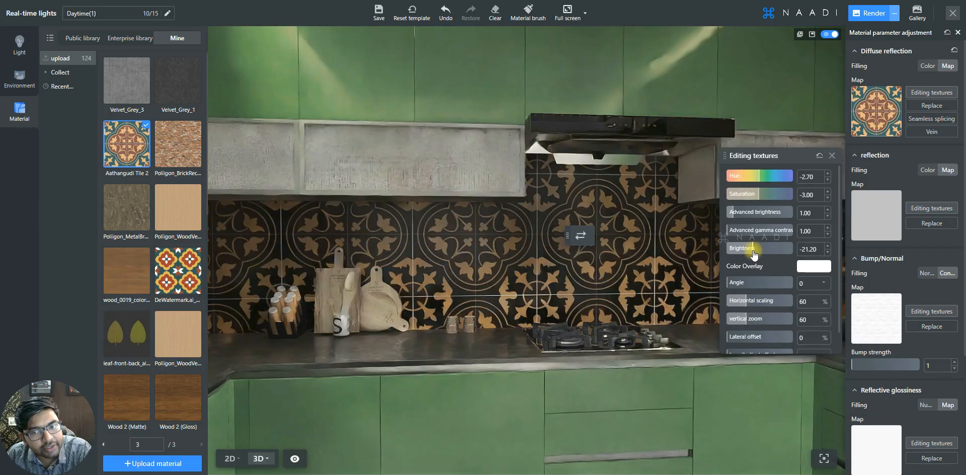
{"action": "left_click", "coordinate": [761, 250]}
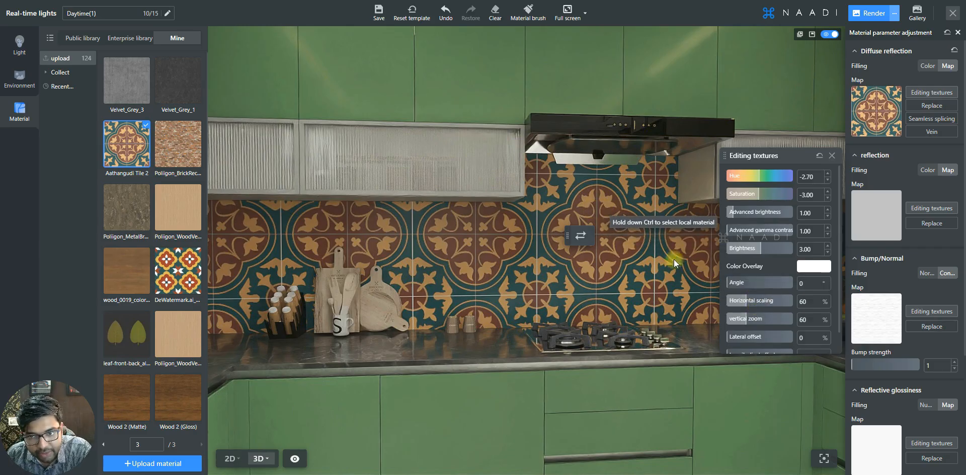
Try a larger tile pattern by setting the horizontal scaling and vertical zoom to 100%.
{"action": "double_click", "coordinate": [803, 302]}
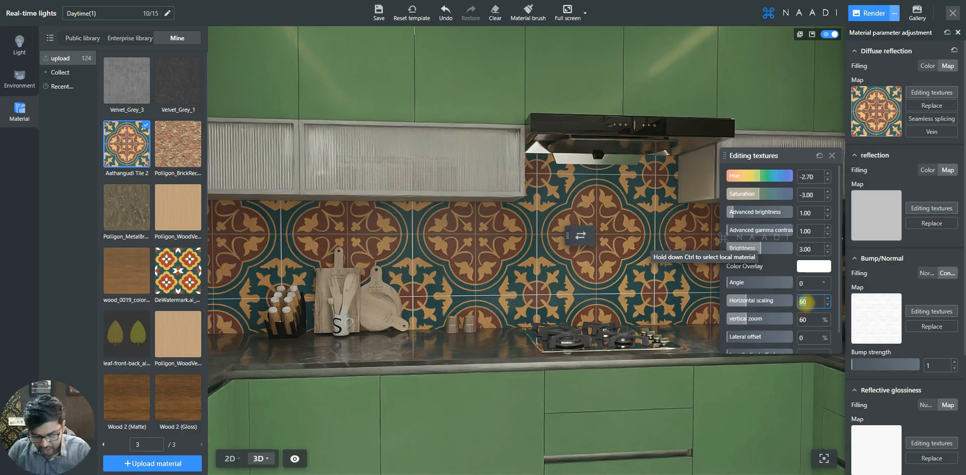
{"action": "type", "text": "10"}
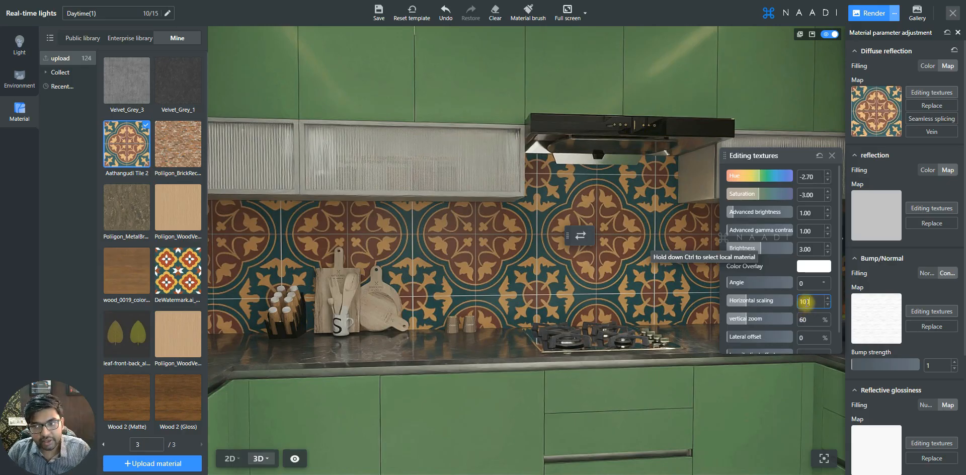
{"action": "type", "text": "0"}
{"action": "double_click", "coordinate": [803, 320]}
{"action": "type", "text": "100"}
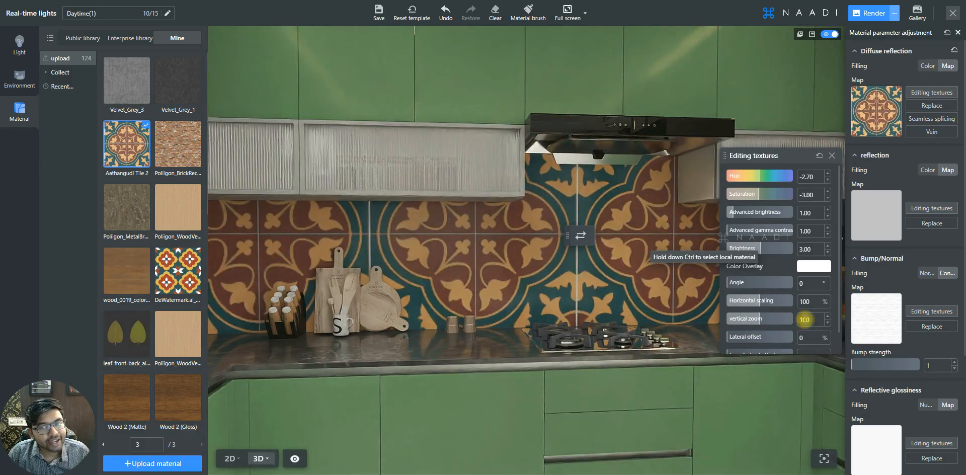
Shrink the tile pattern by setting both its horizontal scaling and vertical zoom to 30%.
{"action": "double_click", "coordinate": [804, 301]}
{"action": "type", "text": "30"}
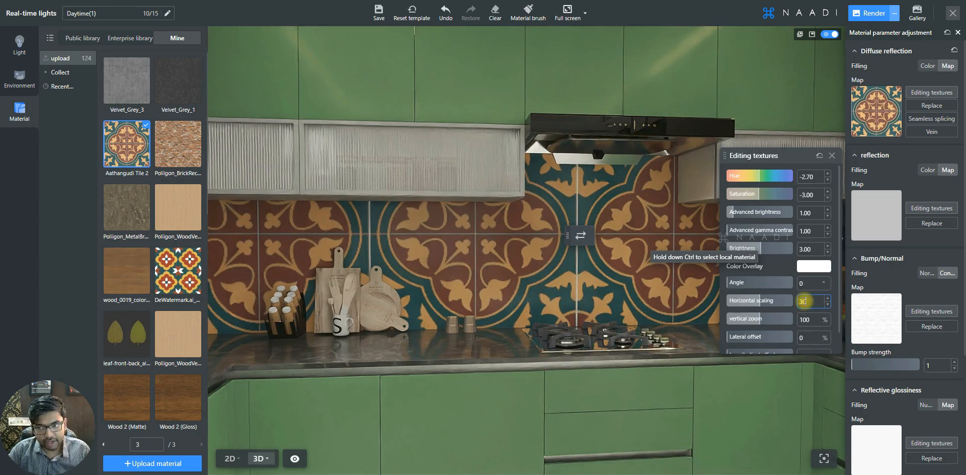
{"action": "double_click", "coordinate": [804, 320]}
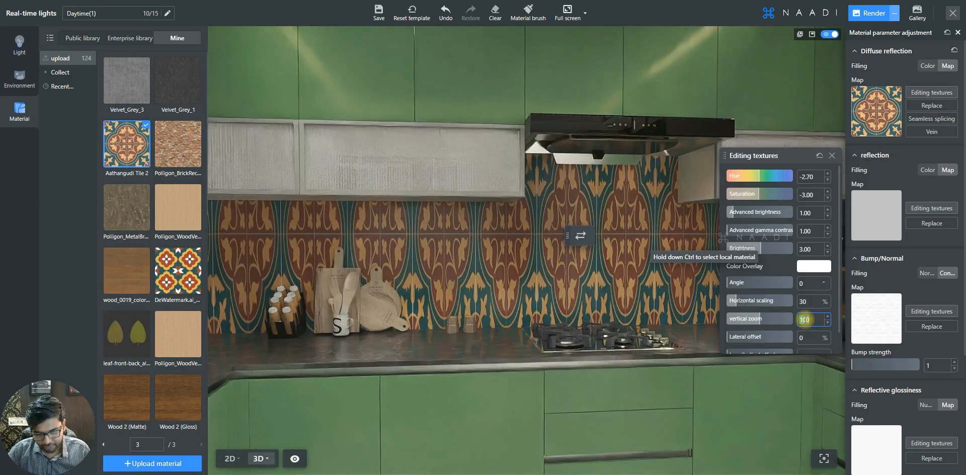
{"action": "type", "text": "30"}
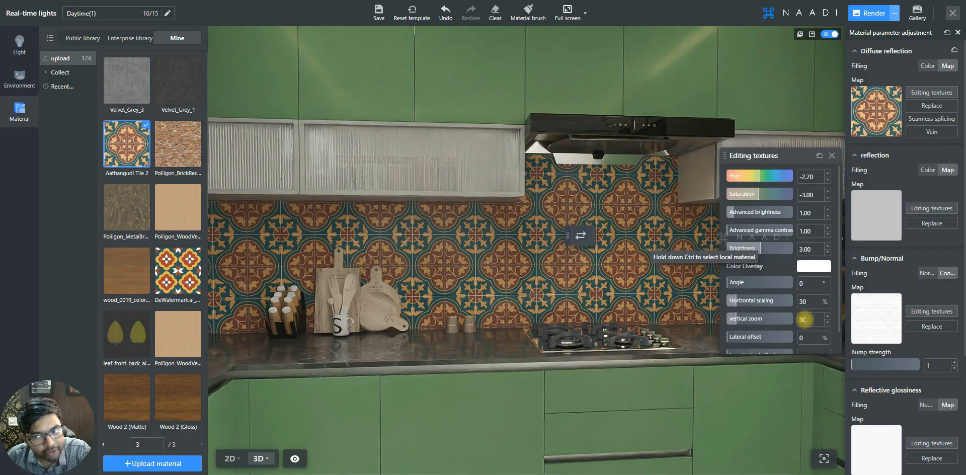
Shift the tile texture by 14% laterally and 2% longitudinally, rotate it to 45°, and close the texture editing settings.
{"action": "scroll", "coordinate": [756, 323], "scroll_direction": "down", "scroll_amount": 1}
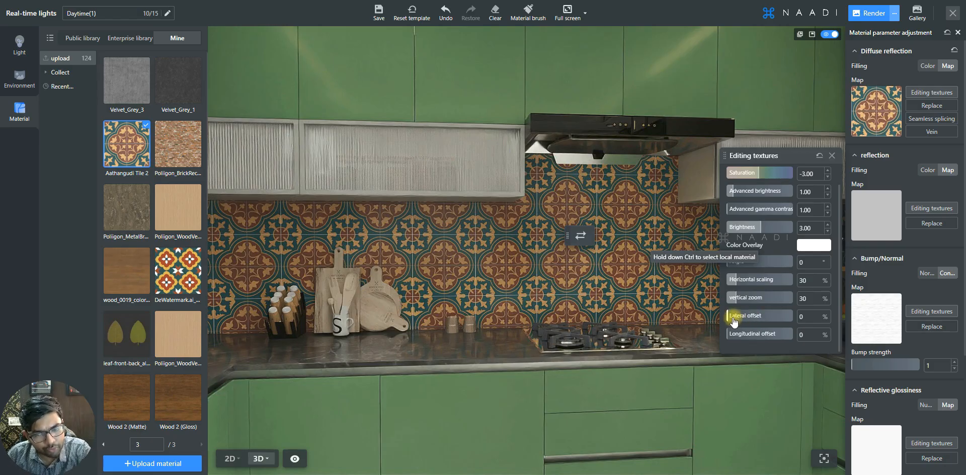
{"action": "left_click_drag", "start_coordinate": [733, 322], "coordinate": [745, 321]}
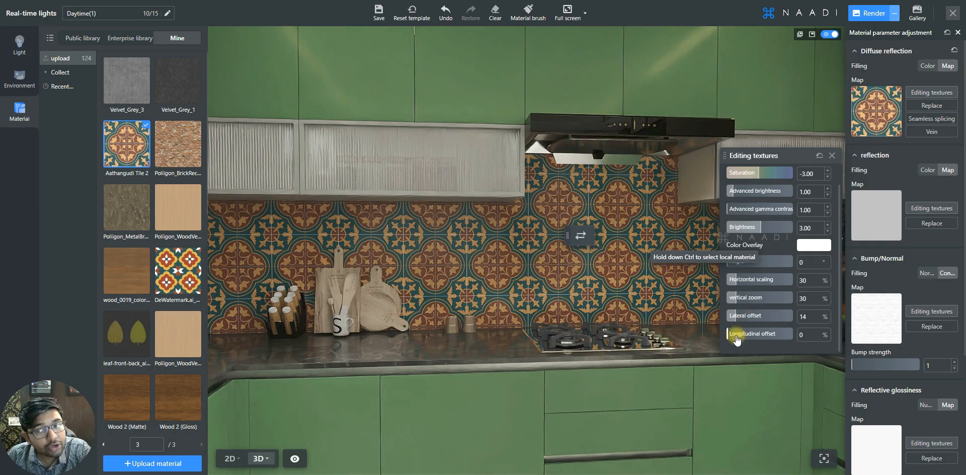
{"action": "left_click_drag", "start_coordinate": [736, 340], "coordinate": [735, 338]}
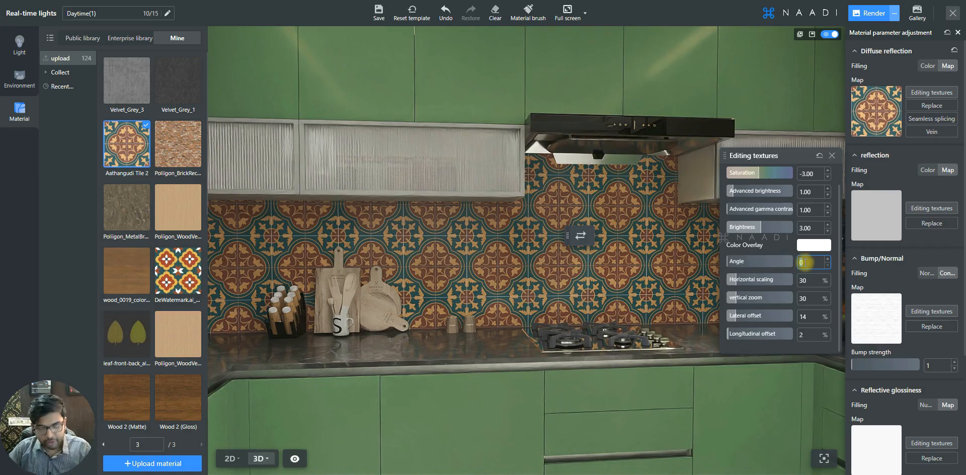
{"action": "type", "text": "45"}
{"action": "key", "text": "Return"}
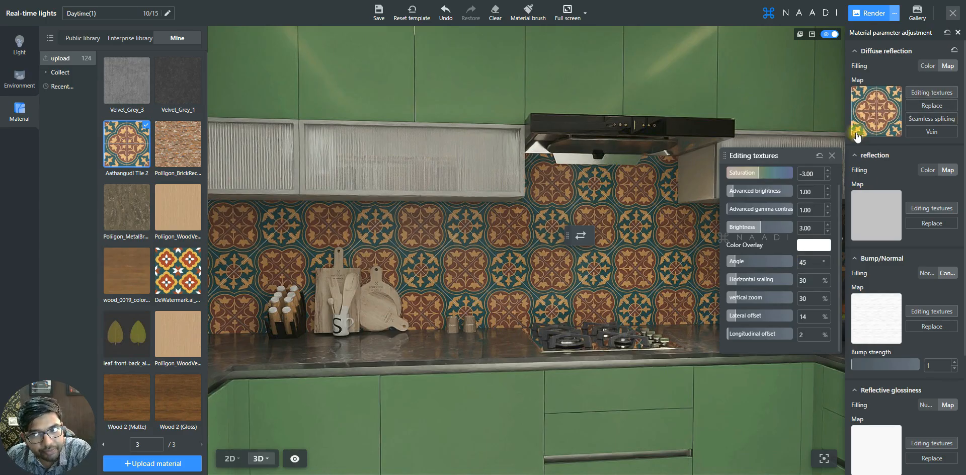
{"action": "left_click", "coordinate": [931, 95]}
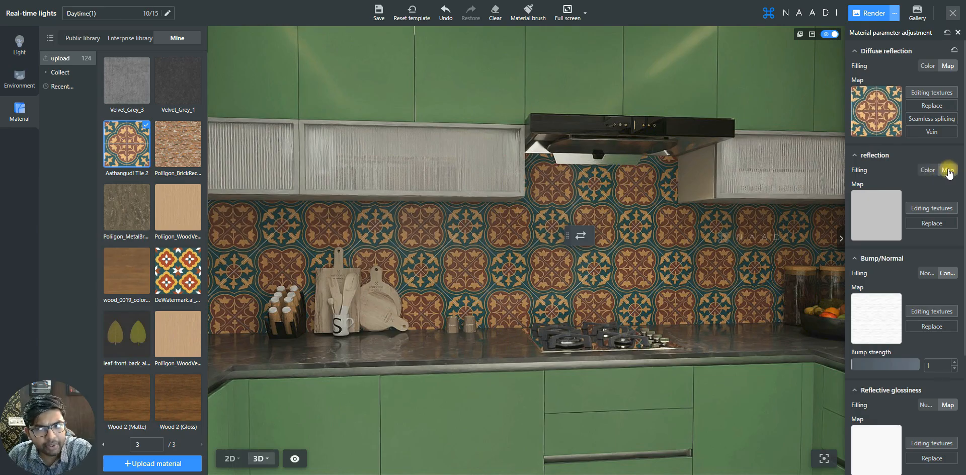
Switch the backsplash's reflection filling from map to colour and choose a near-white shade after comparing light greys.
{"action": "left_click", "coordinate": [929, 172]}
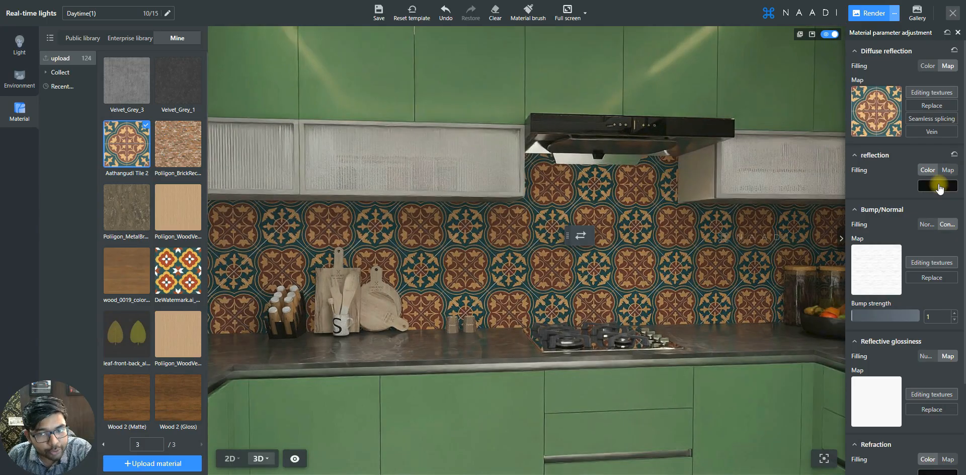
{"action": "left_click", "coordinate": [938, 185]}
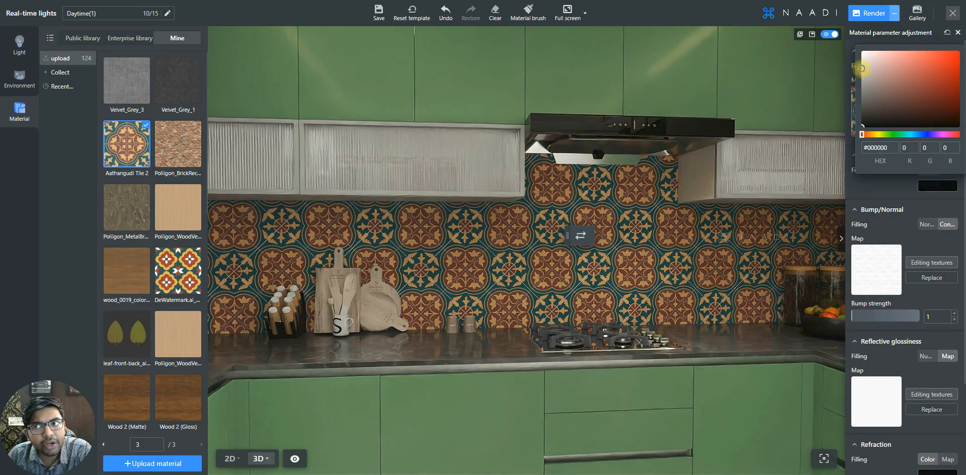
{"action": "left_click", "coordinate": [861, 52]}
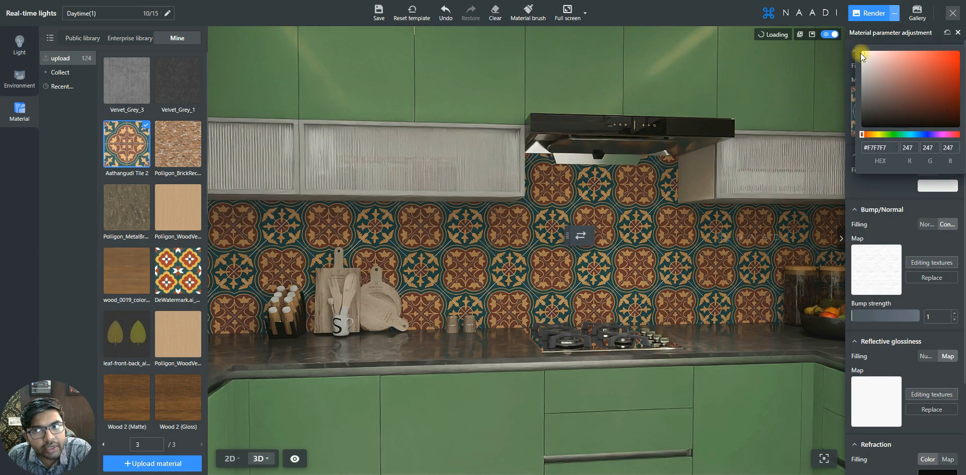
{"action": "left_click", "coordinate": [862, 59]}
{"action": "left_click", "coordinate": [863, 64]}
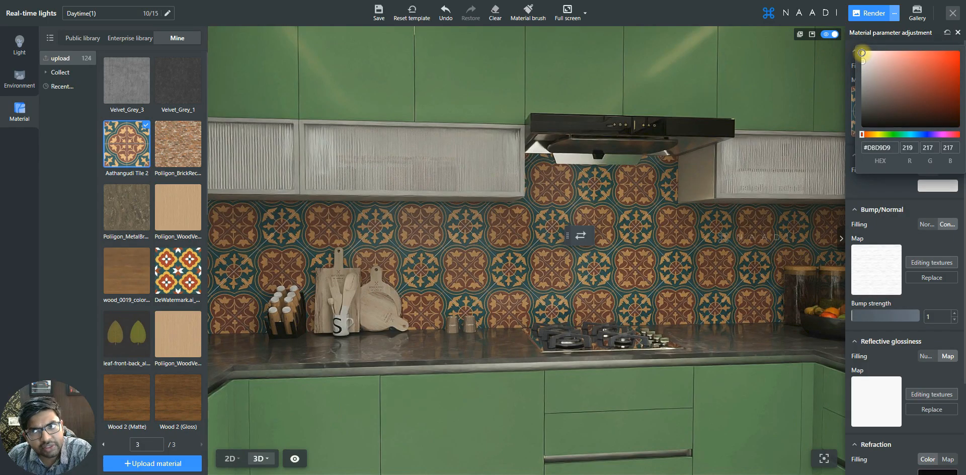
{"action": "left_click", "coordinate": [863, 53]}
{"action": "left_click", "coordinate": [905, 183]}
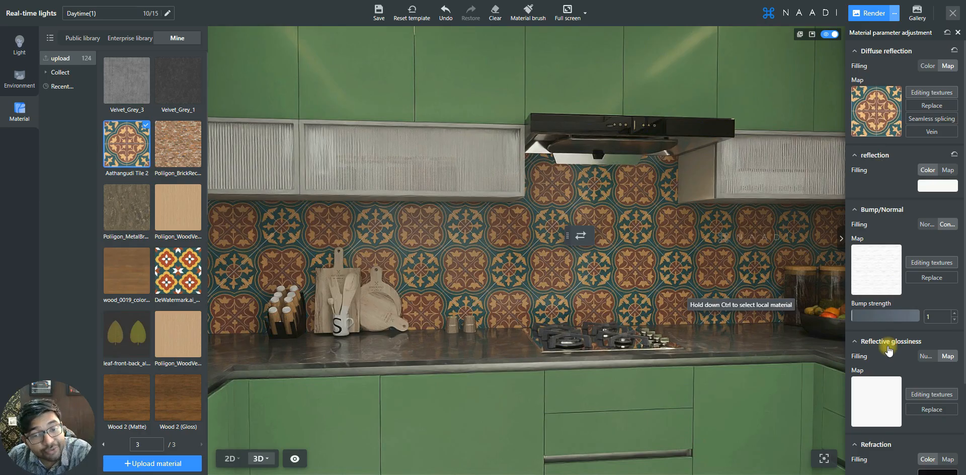
Switch the backsplash's reflective glossiness to a numeric filling, compare lower values such as 0.83, and set it to 1.00.
{"action": "left_click", "coordinate": [925, 357]}
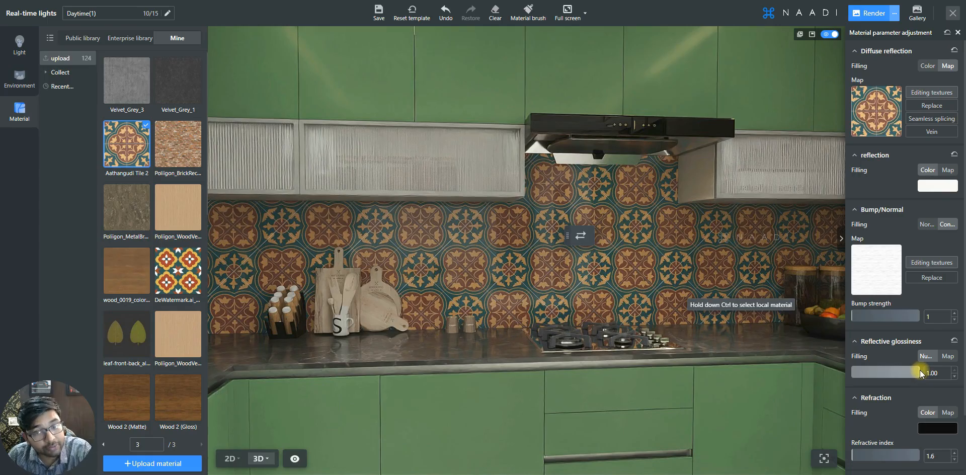
{"action": "left_click_drag", "start_coordinate": [920, 370], "coordinate": [909, 372]}
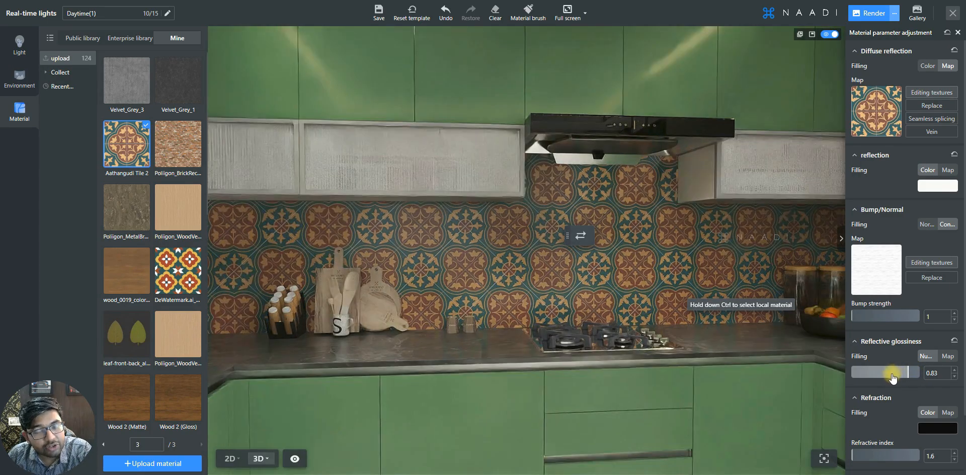
{"action": "left_click_drag", "start_coordinate": [893, 377], "coordinate": [920, 376]}
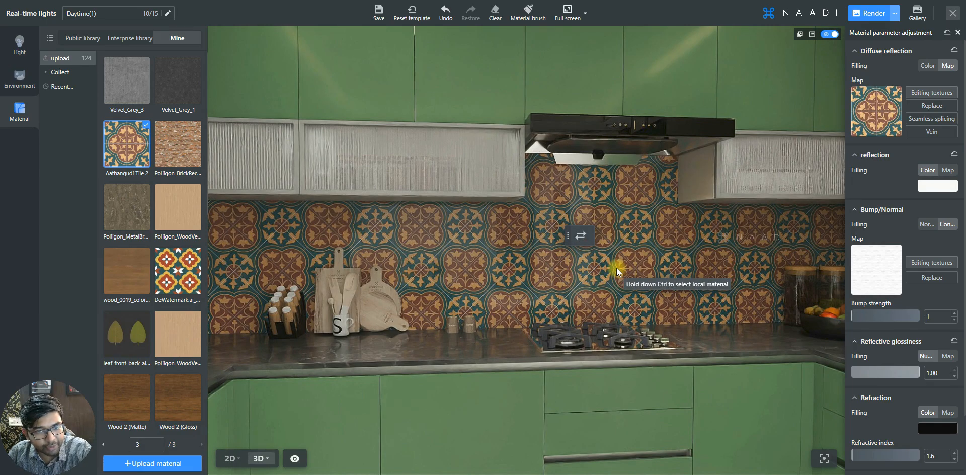
{"action": "left_click", "coordinate": [932, 373]}
{"action": "type", "text": "0"}
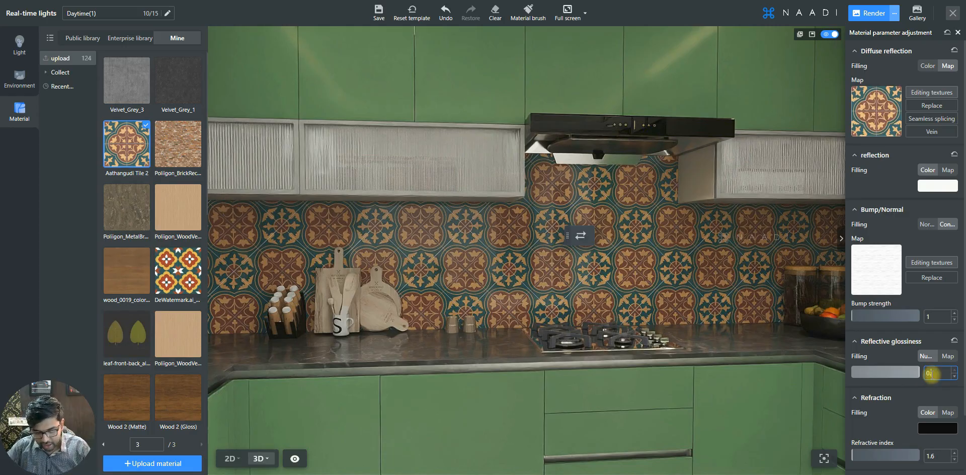
{"action": "key", "text": "Return"}
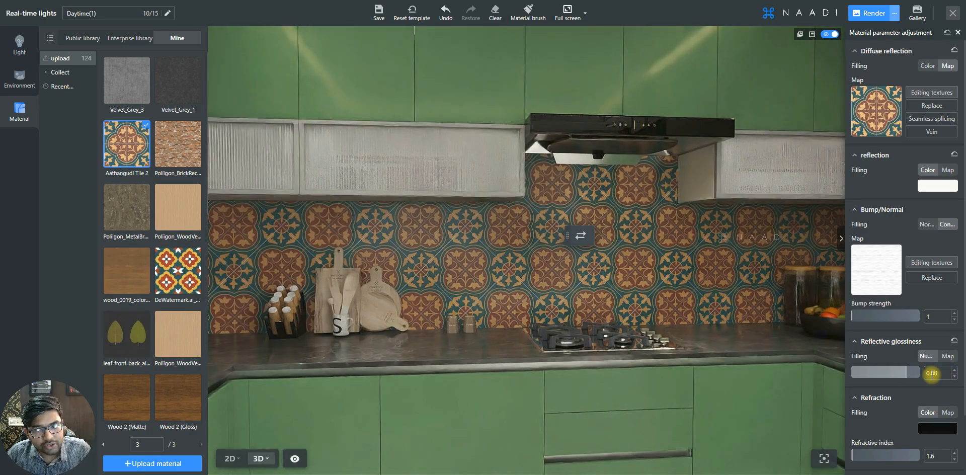
{"action": "left_click", "coordinate": [932, 373]}
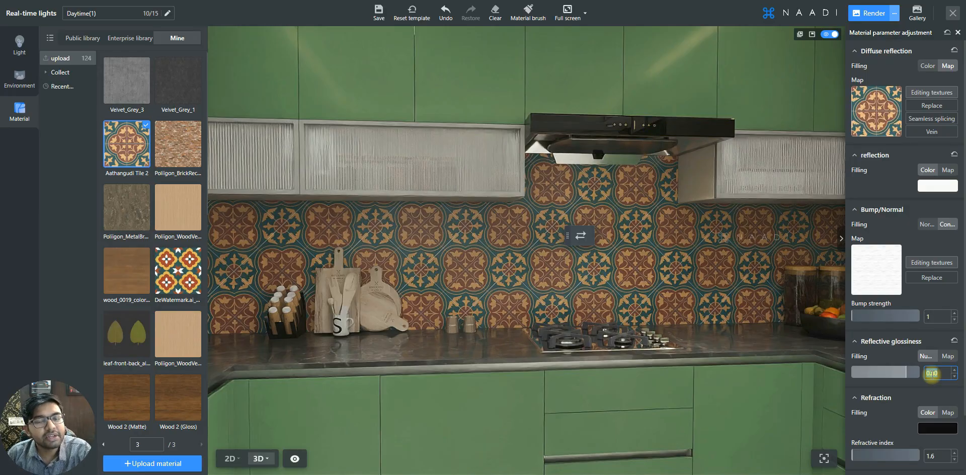
{"action": "type", "text": "1"}
{"action": "left_click", "coordinate": [902, 354]}
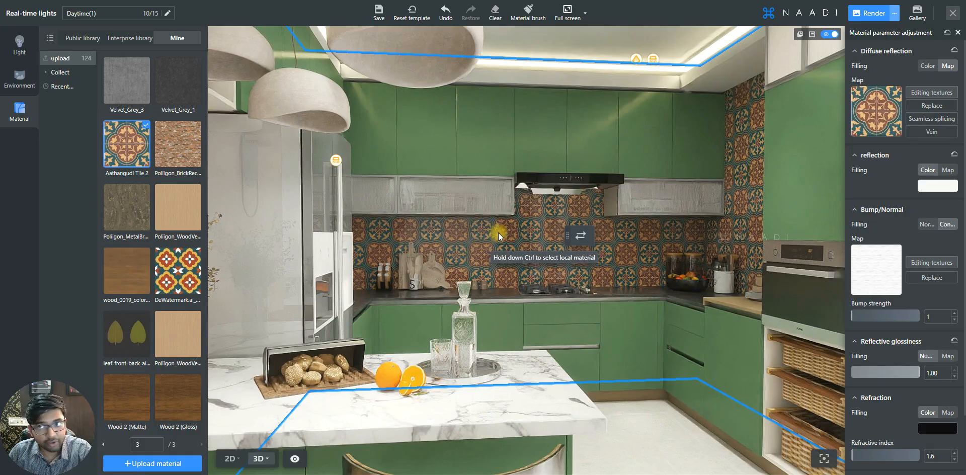
Choose 4K UHD as the image resolution in the render settings and save the scene.
{"action": "left_click", "coordinate": [895, 15]}
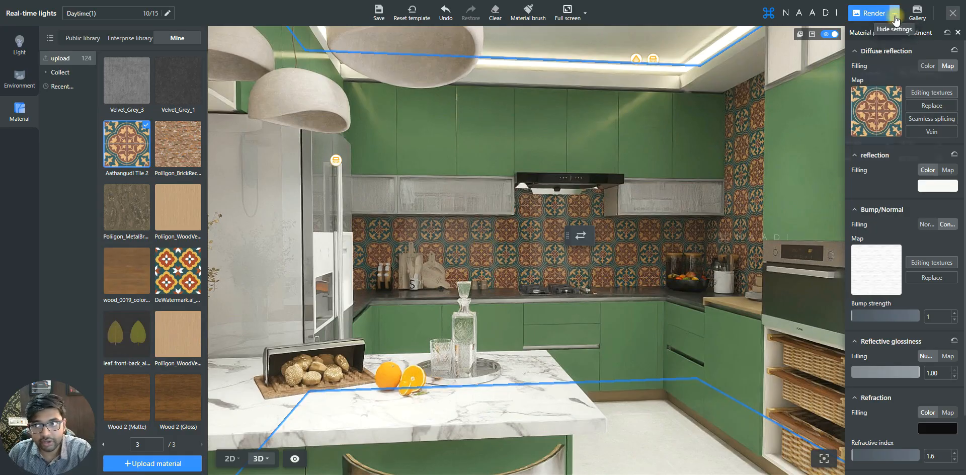
{"action": "left_click", "coordinate": [895, 16]}
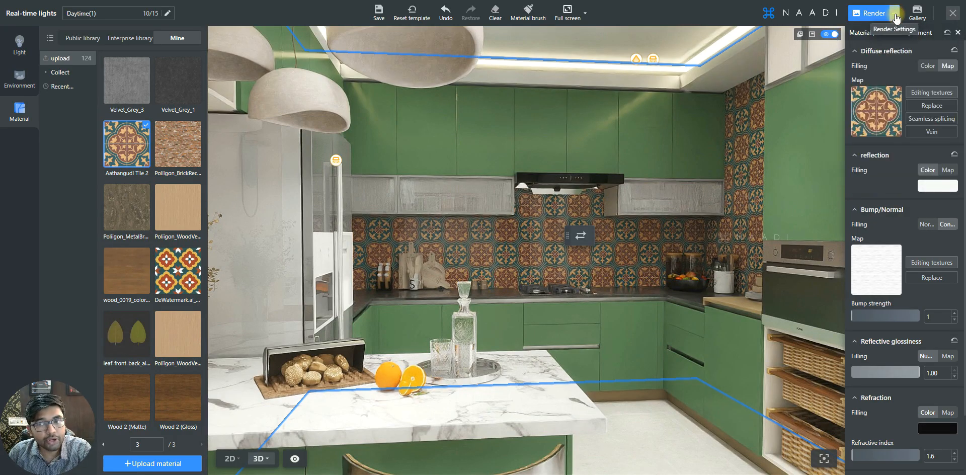
{"action": "left_click", "coordinate": [895, 18]}
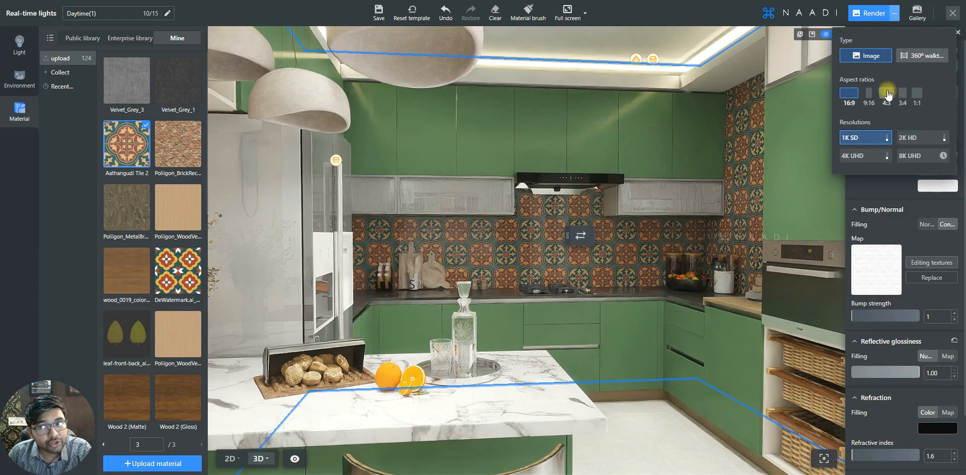
{"action": "left_click", "coordinate": [863, 158]}
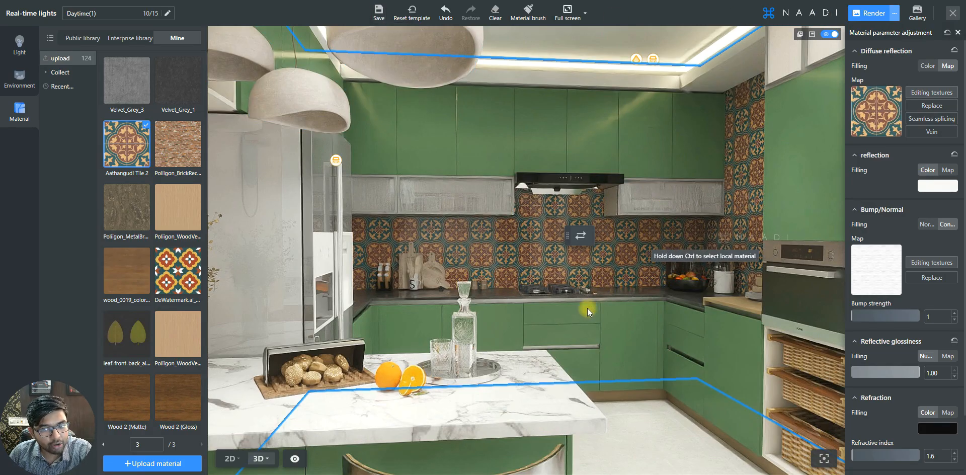
{"action": "left_click", "coordinate": [377, 11]}
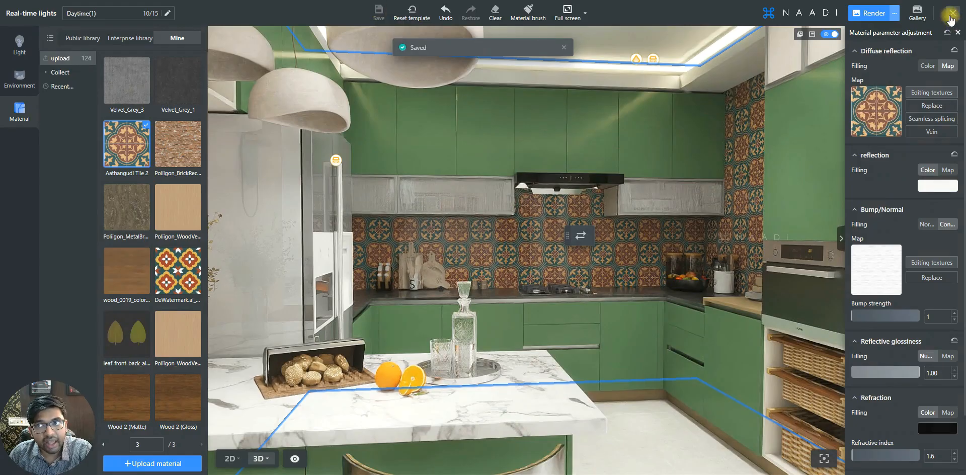
Exit the lighting editor to inspect the kitchen's materials in the perspective render view, and reopen the Daytime(1) real-time lighting template.
{"action": "left_click", "coordinate": [953, 14]}
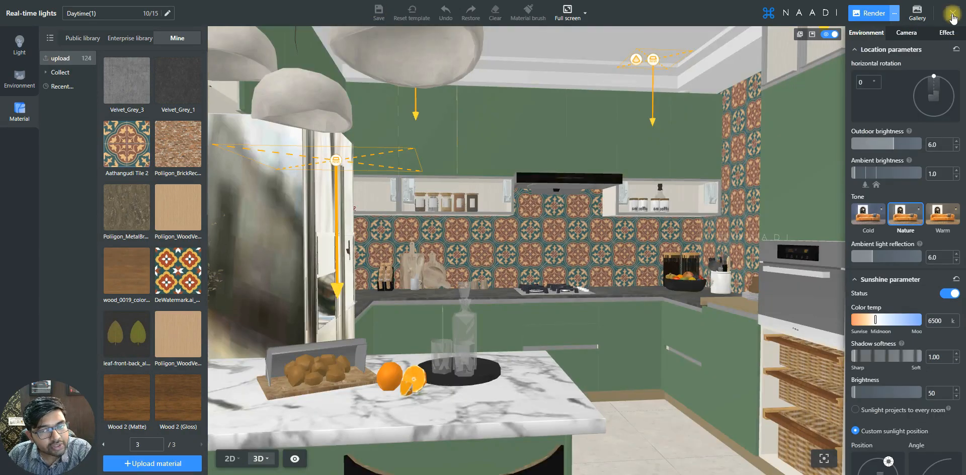
{"action": "left_click", "coordinate": [953, 15]}
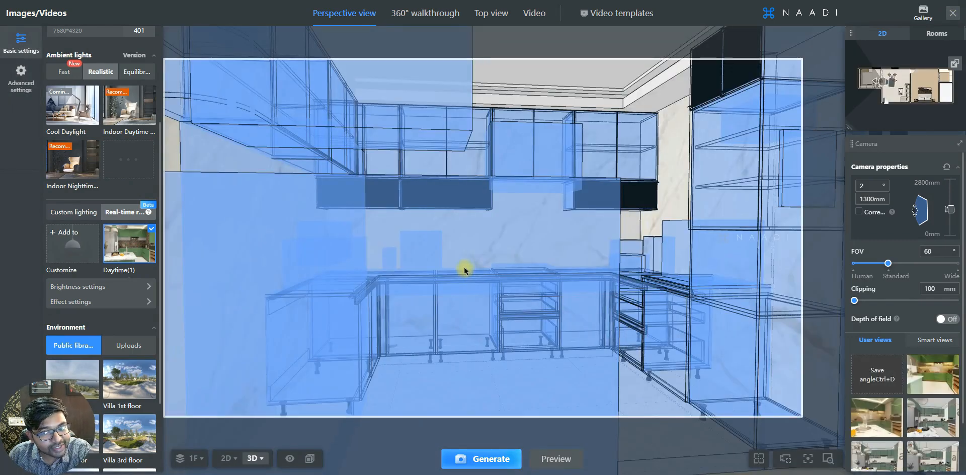
{"action": "scroll", "coordinate": [589, 258], "scroll_direction": "up", "scroll_amount": 4}
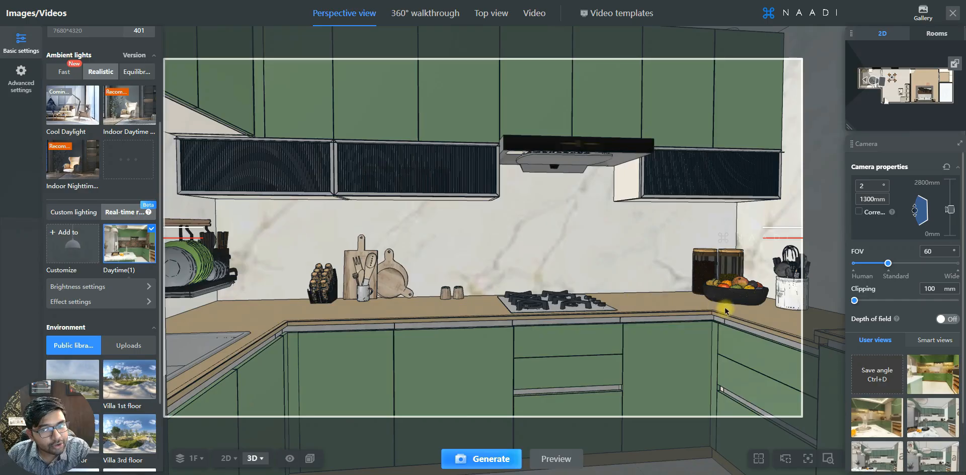
{"action": "scroll", "coordinate": [565, 241], "scroll_direction": "down", "scroll_amount": 3}
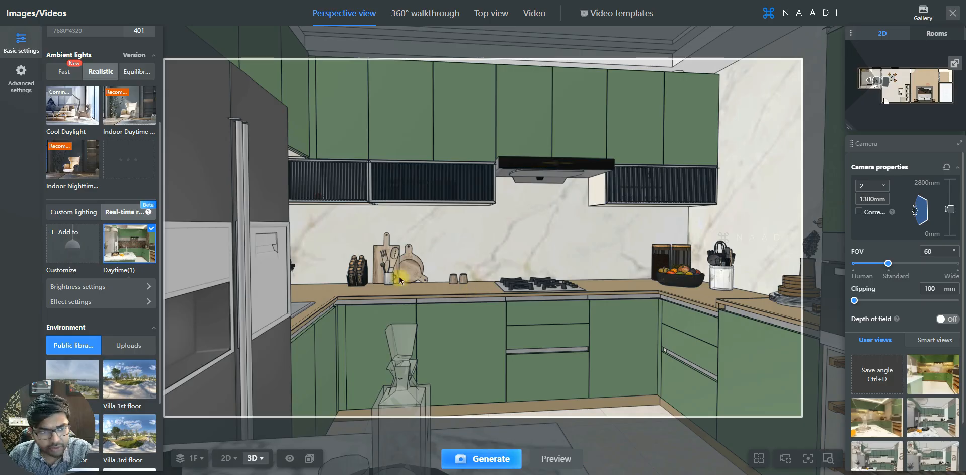
{"action": "left_click", "coordinate": [127, 247]}
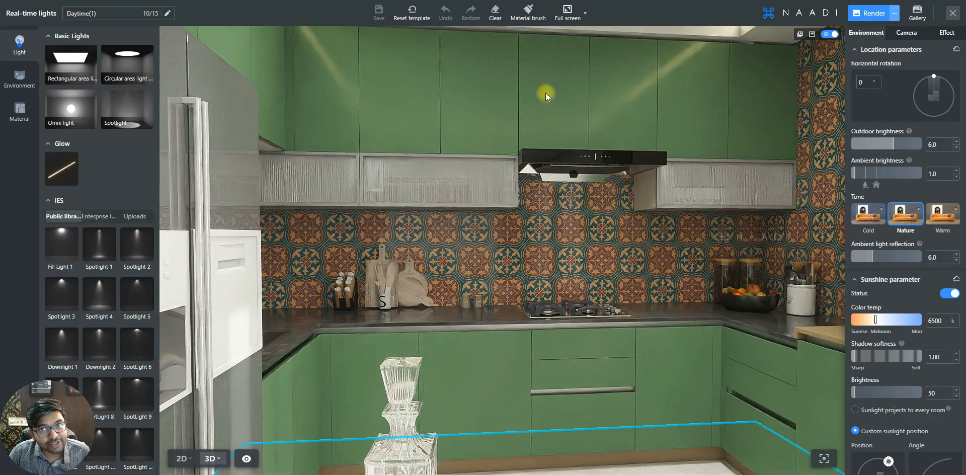
Sample the backsplash tile with the Material brush, apply it to the tall cabinet door above the oven, and exit the brush.
{"action": "left_click", "coordinate": [529, 15]}
{"action": "left_click", "coordinate": [576, 230]}
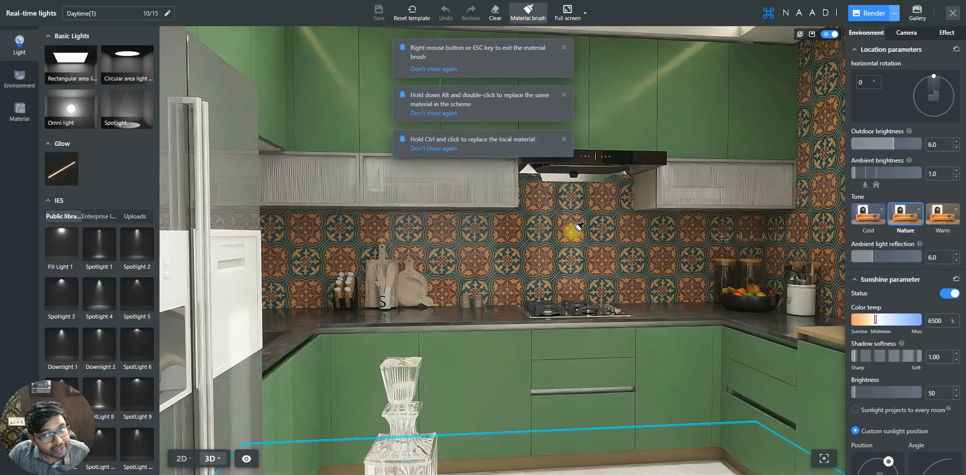
{"action": "scroll", "coordinate": [575, 230], "scroll_direction": "down", "scroll_amount": 5}
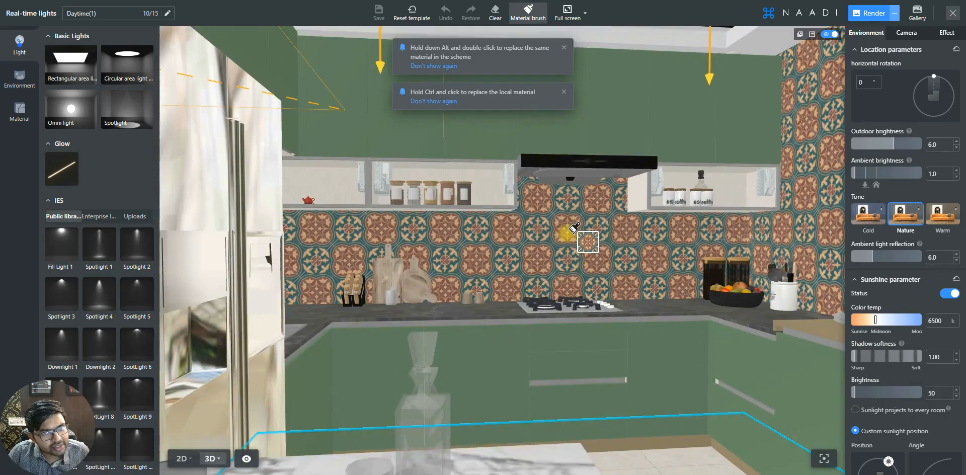
{"action": "key", "text": "s"}
{"action": "key", "text": "d"}
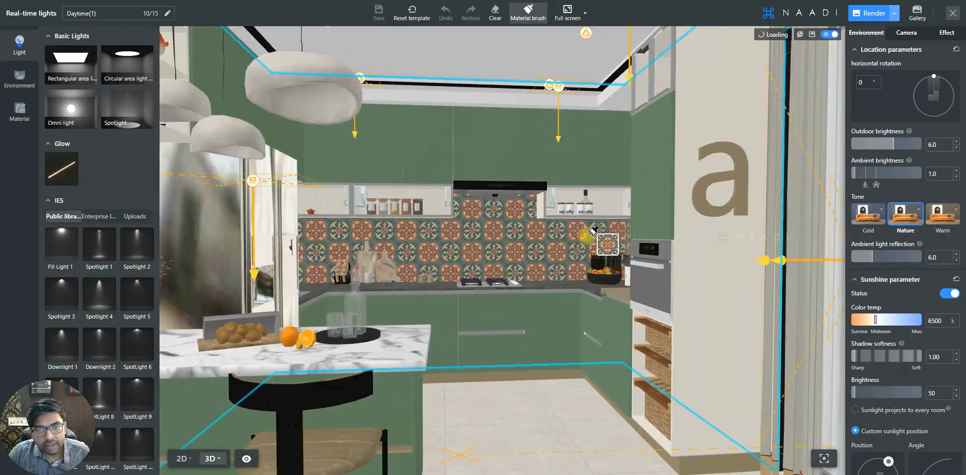
{"action": "key", "text": "w"}
{"action": "key", "text": "a"}
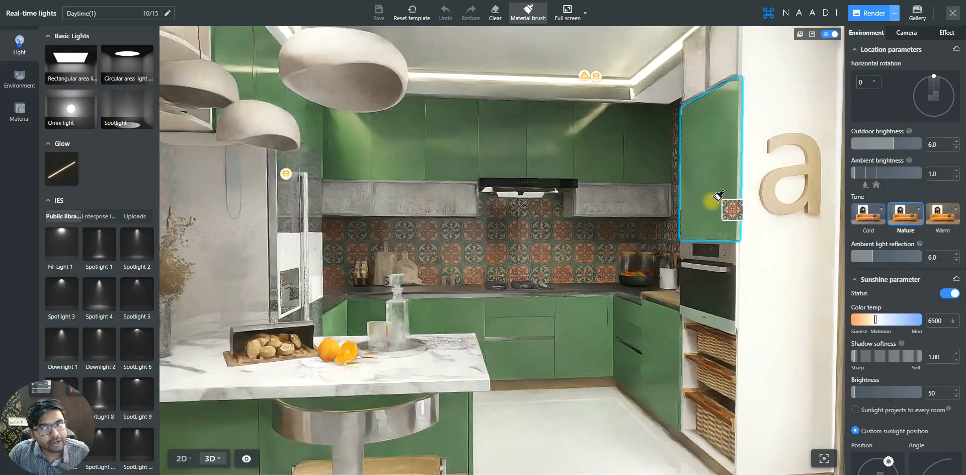
{"action": "left_click", "coordinate": [710, 209]}
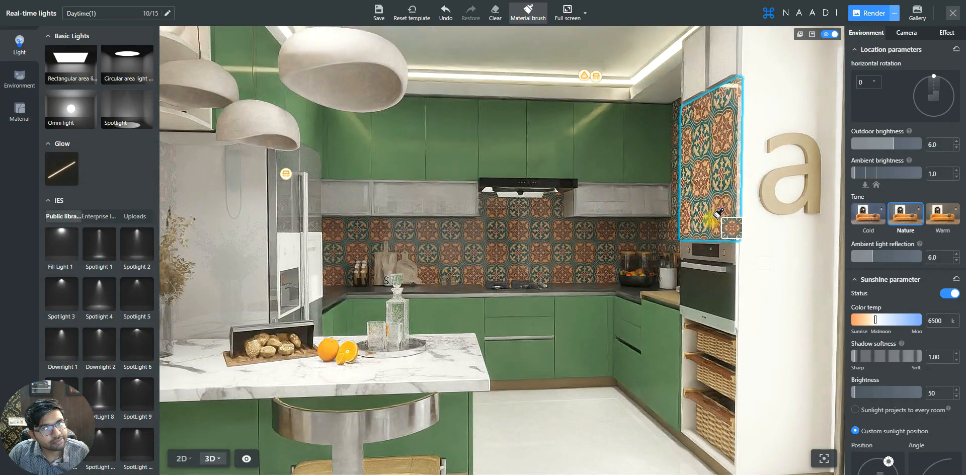
{"action": "key", "text": "Escape"}
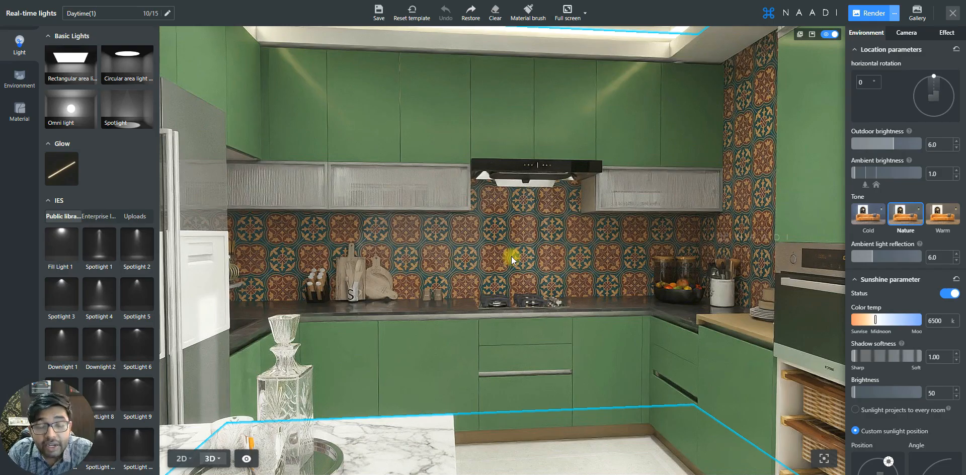